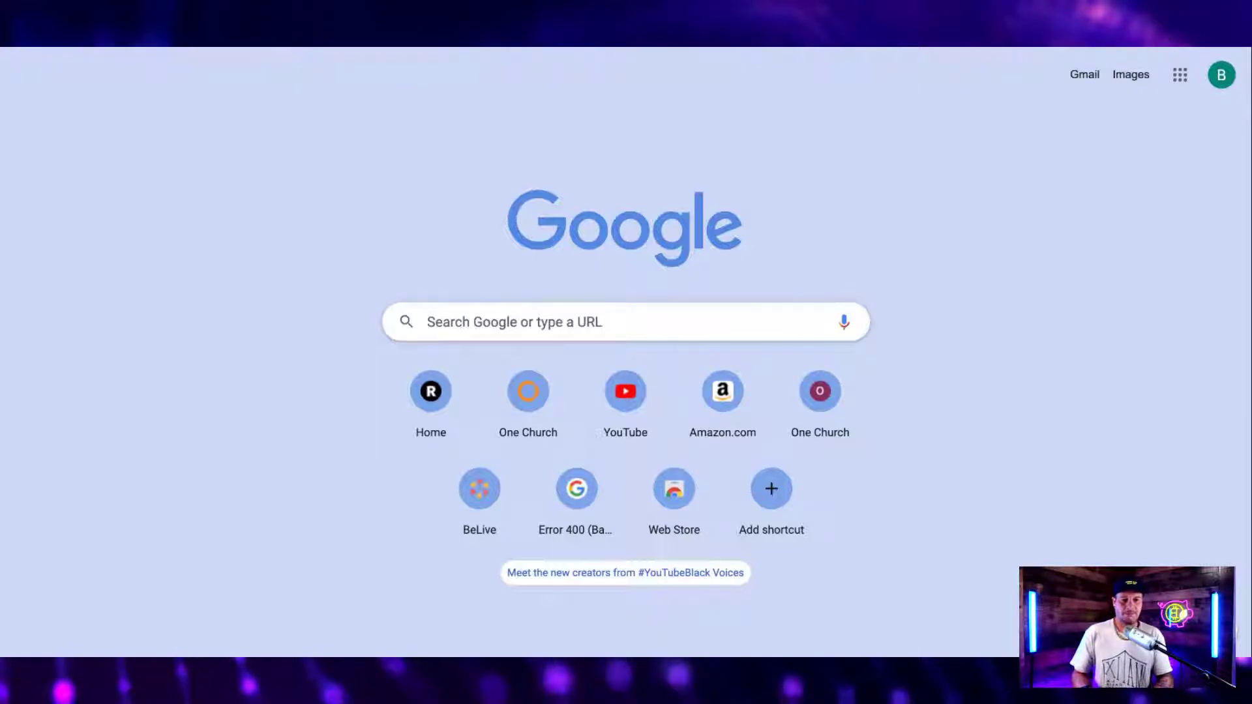
Open the browser's Extensions page and show its navigation options with the Chrome Web Store link
{"action": "key", "text": "Return"}
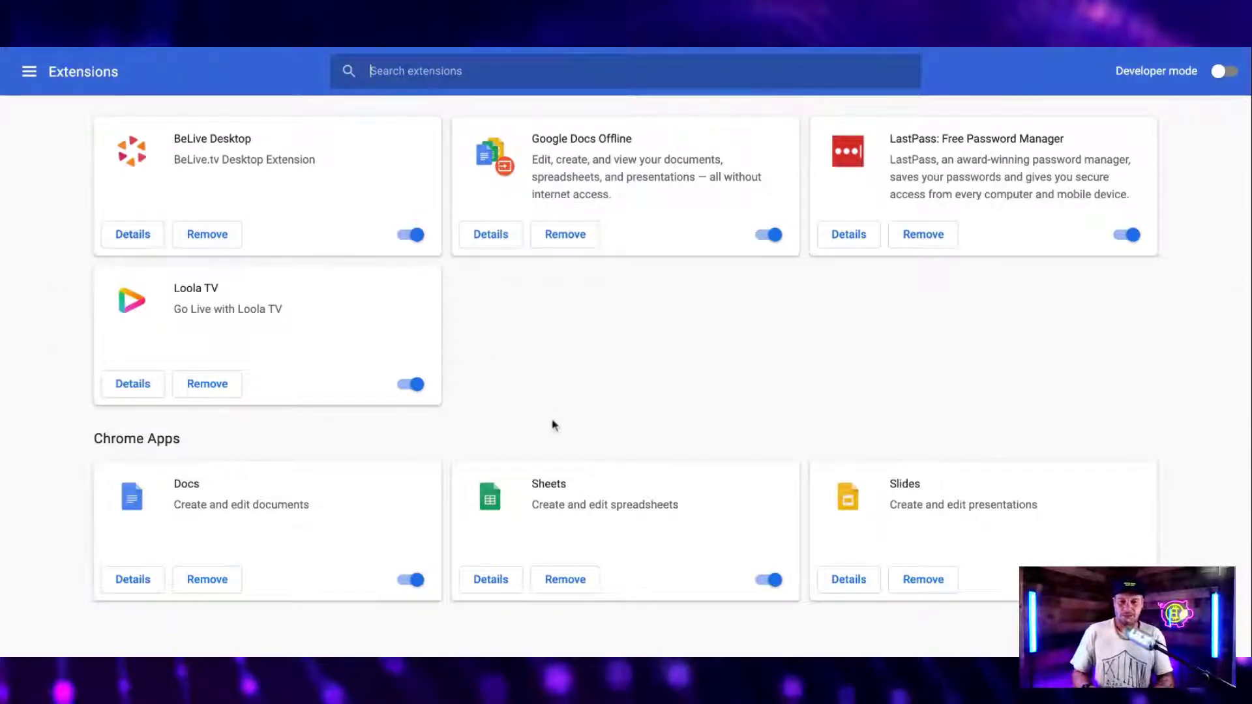
{"action": "left_click", "coordinate": [36, 78]}
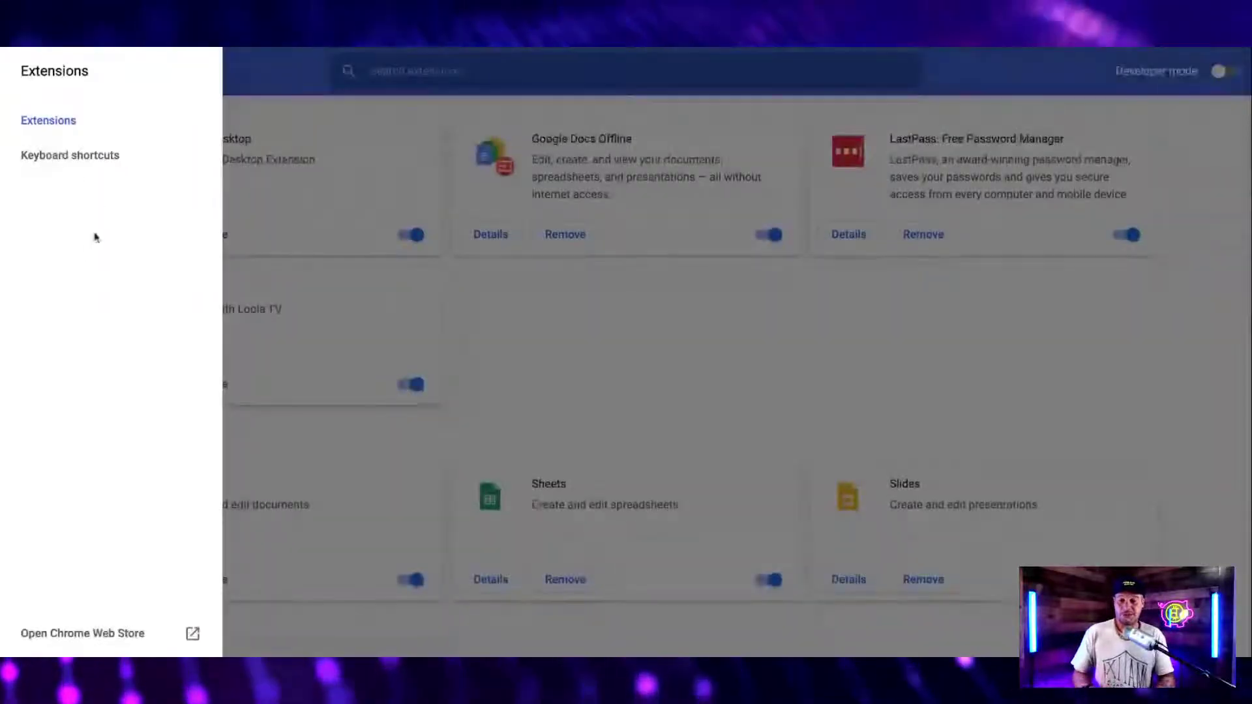
{"action": "left_click", "coordinate": [391, 313]}
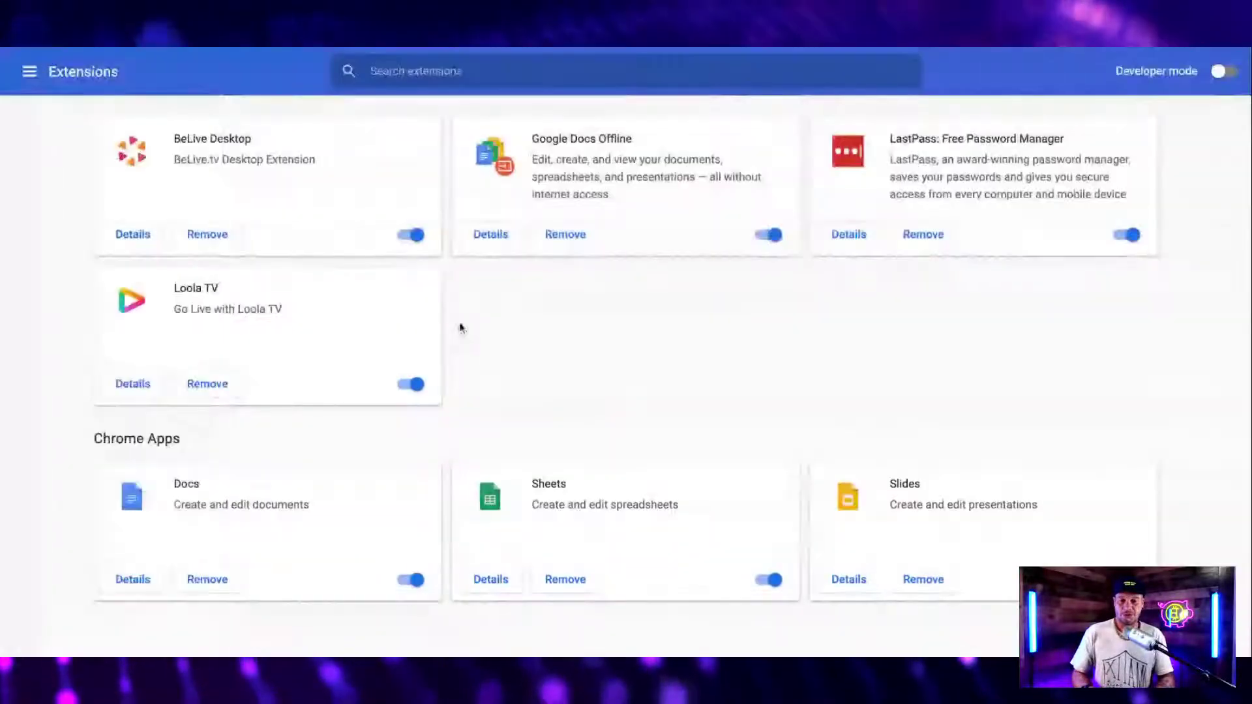
{"action": "left_click", "coordinate": [30, 74]}
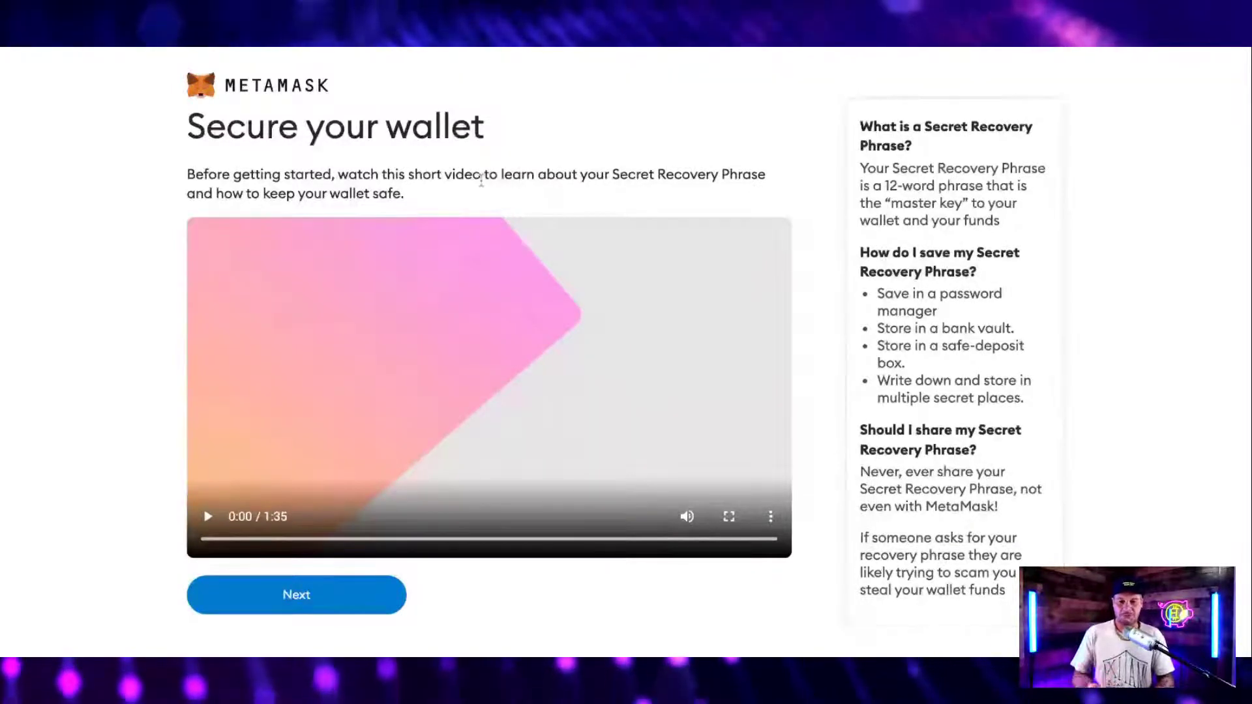
Continue past the wallet security video, reveal the Secret Recovery Phrase and proceed to its confirmation
{"action": "left_click", "coordinate": [324, 615]}
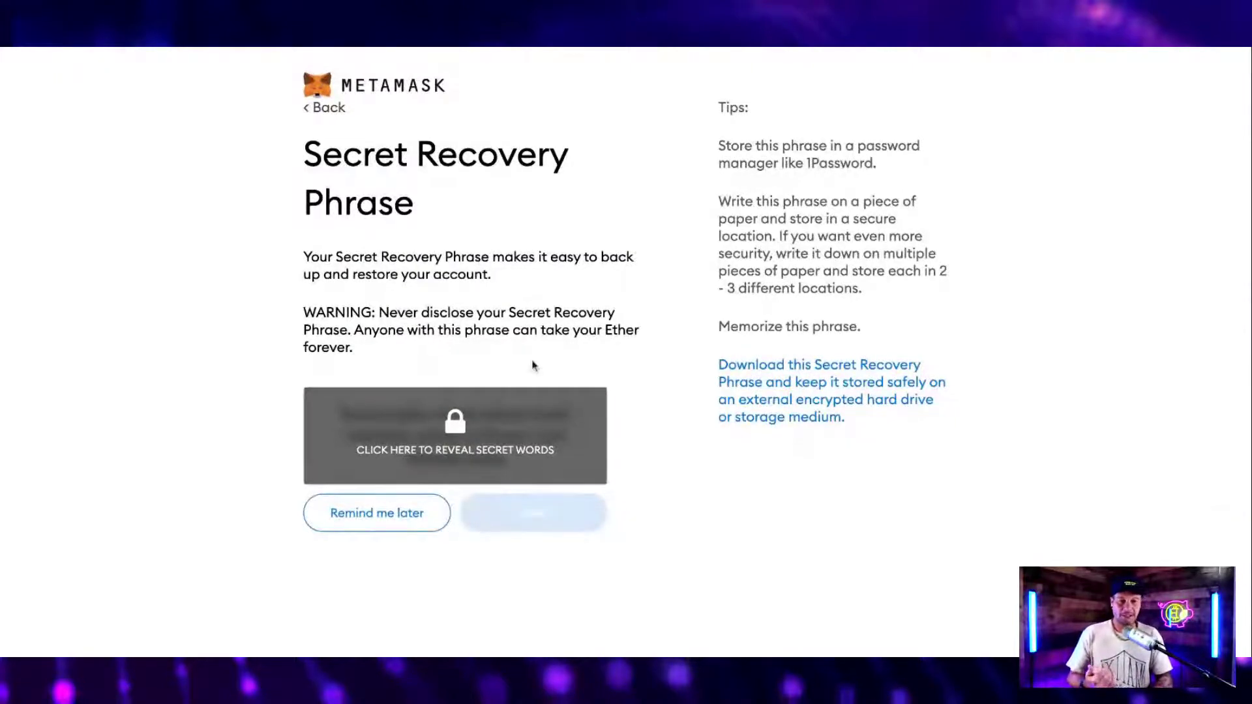
{"action": "left_click", "coordinate": [419, 447]}
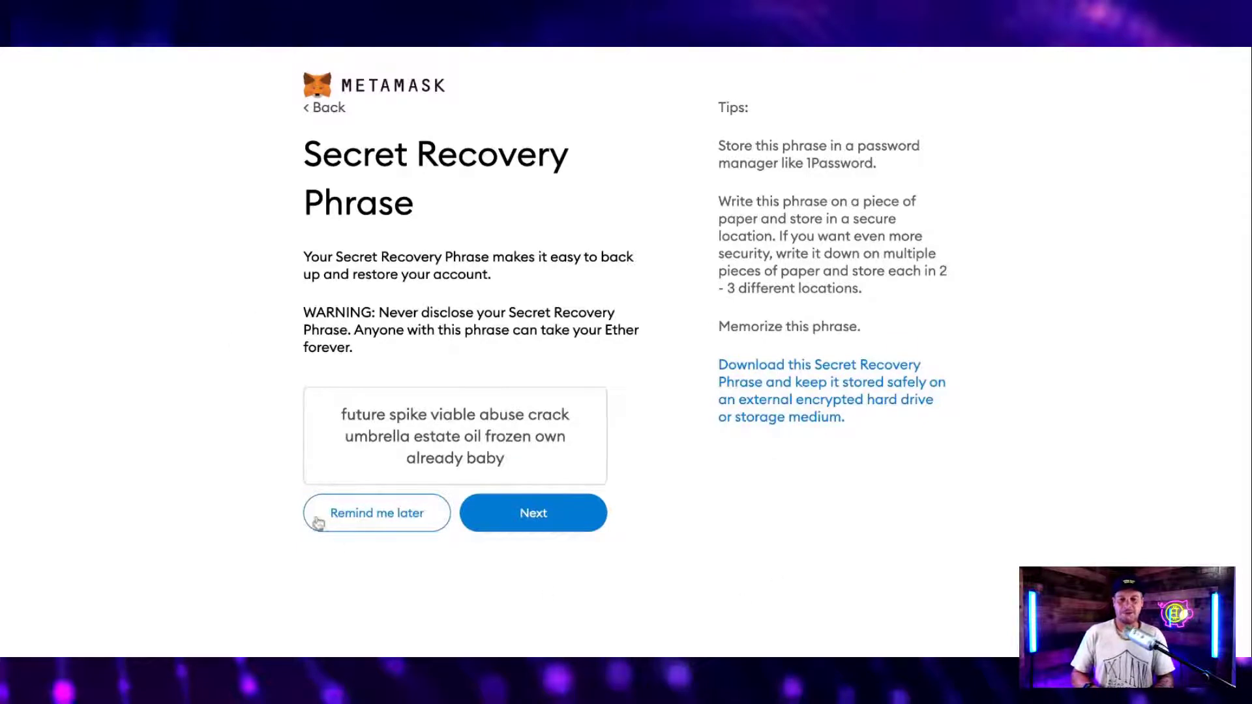
{"action": "left_click", "coordinate": [562, 524]}
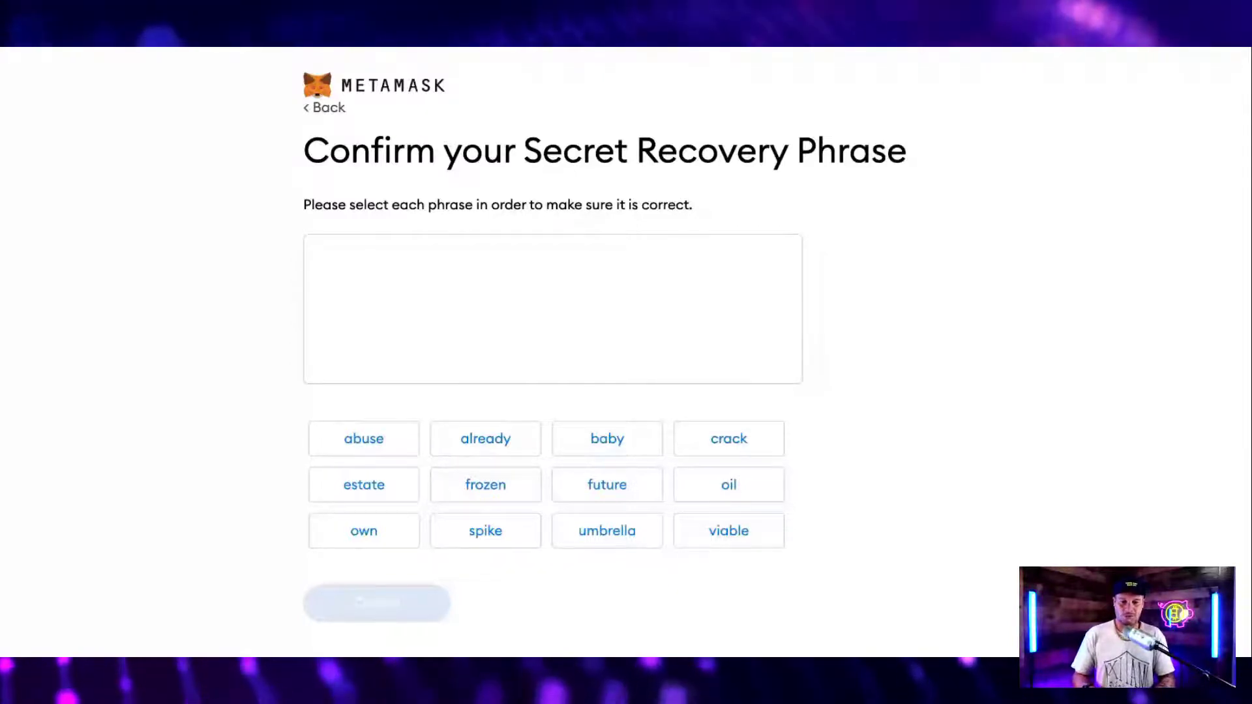
Enter the twelve words of the Secret Recovery Phrase in their original order and confirm the phrase
{"action": "left_click", "coordinate": [608, 485]}
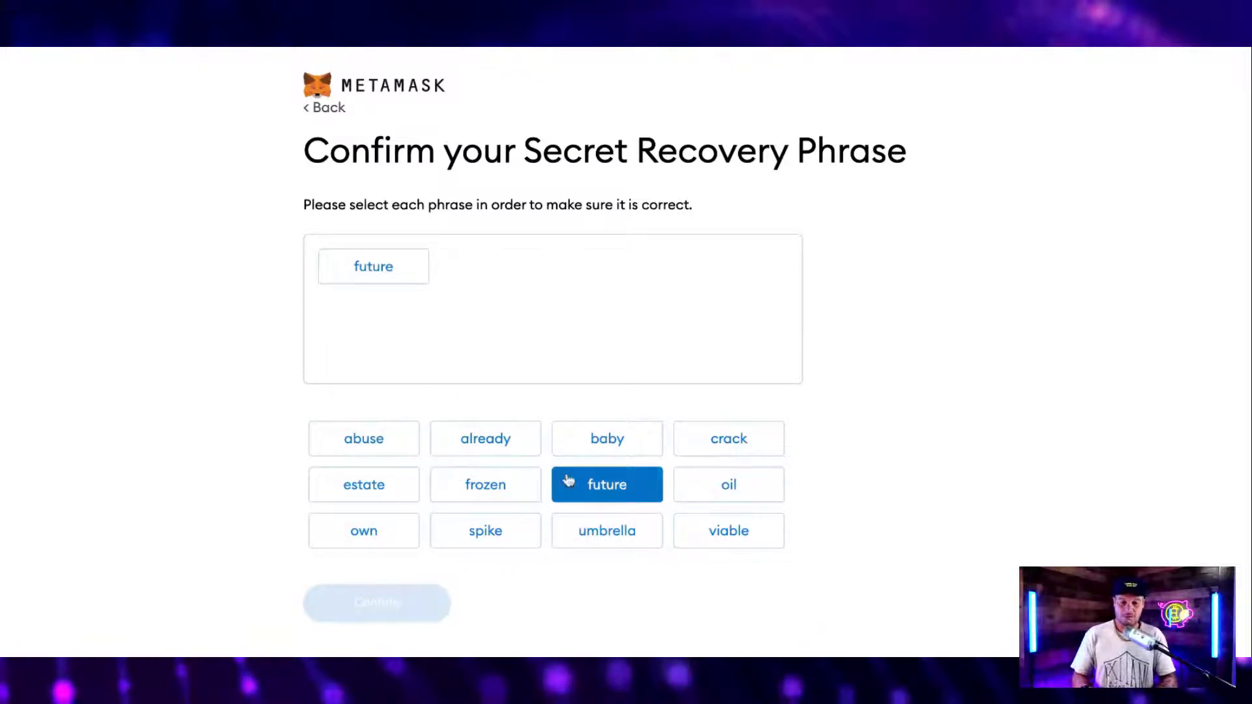
{"action": "left_click", "coordinate": [493, 542]}
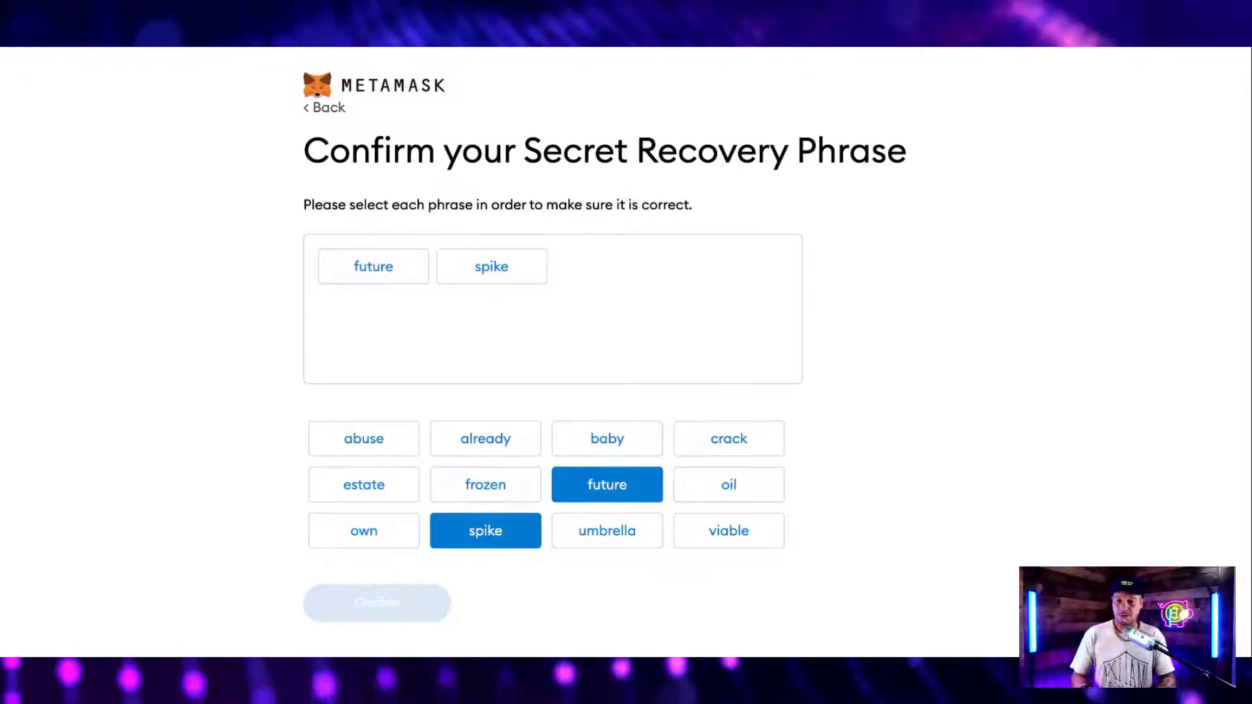
{"action": "left_click", "coordinate": [724, 525]}
{"action": "left_click", "coordinate": [370, 446]}
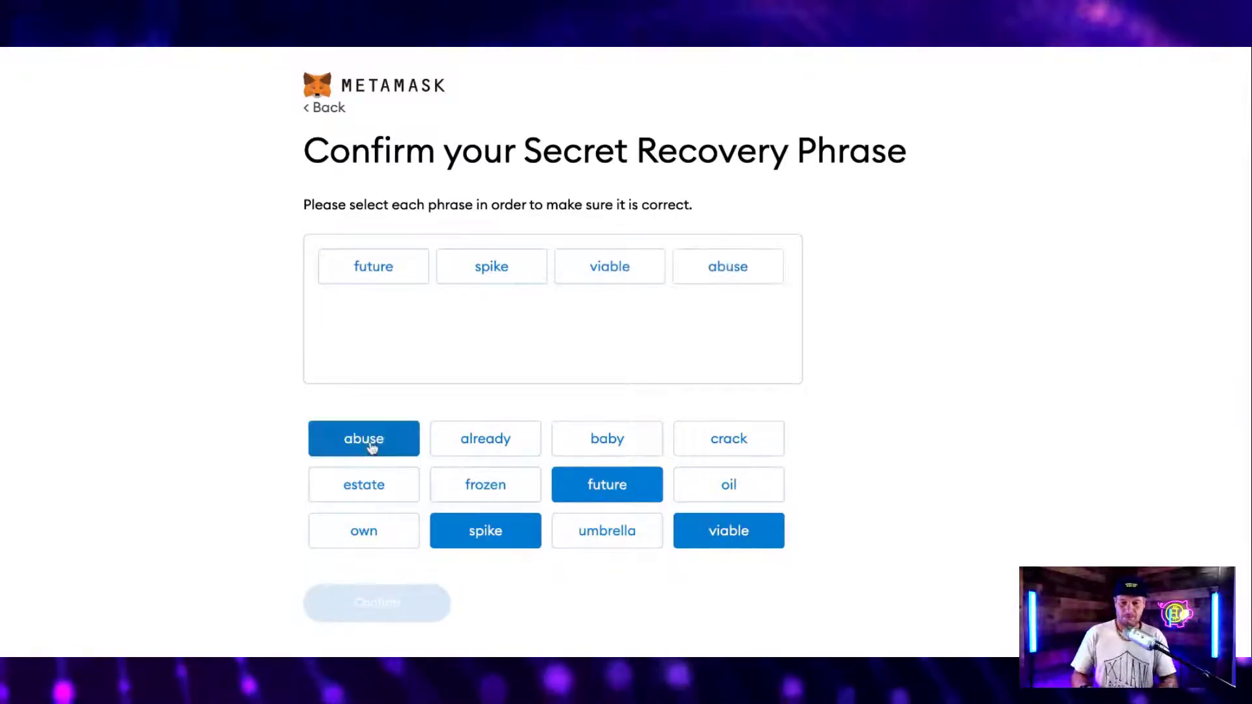
{"action": "left_click", "coordinate": [745, 448]}
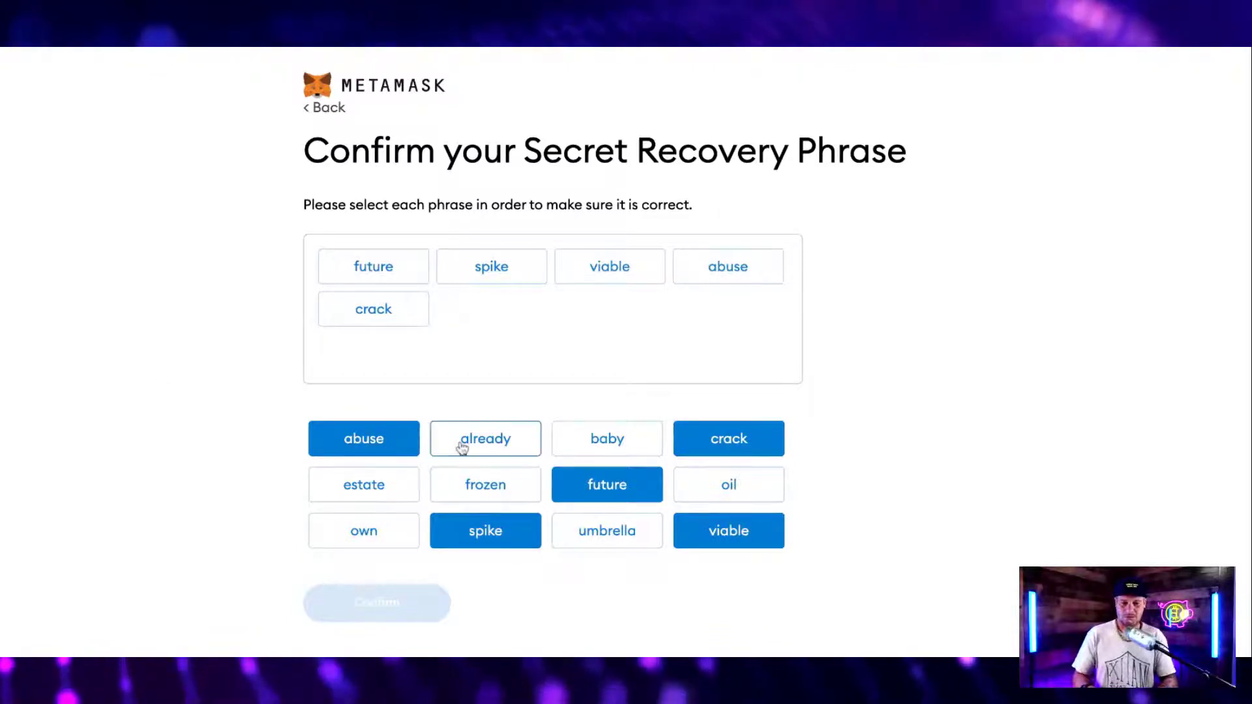
{"action": "left_click", "coordinate": [605, 532]}
{"action": "left_click", "coordinate": [365, 499]}
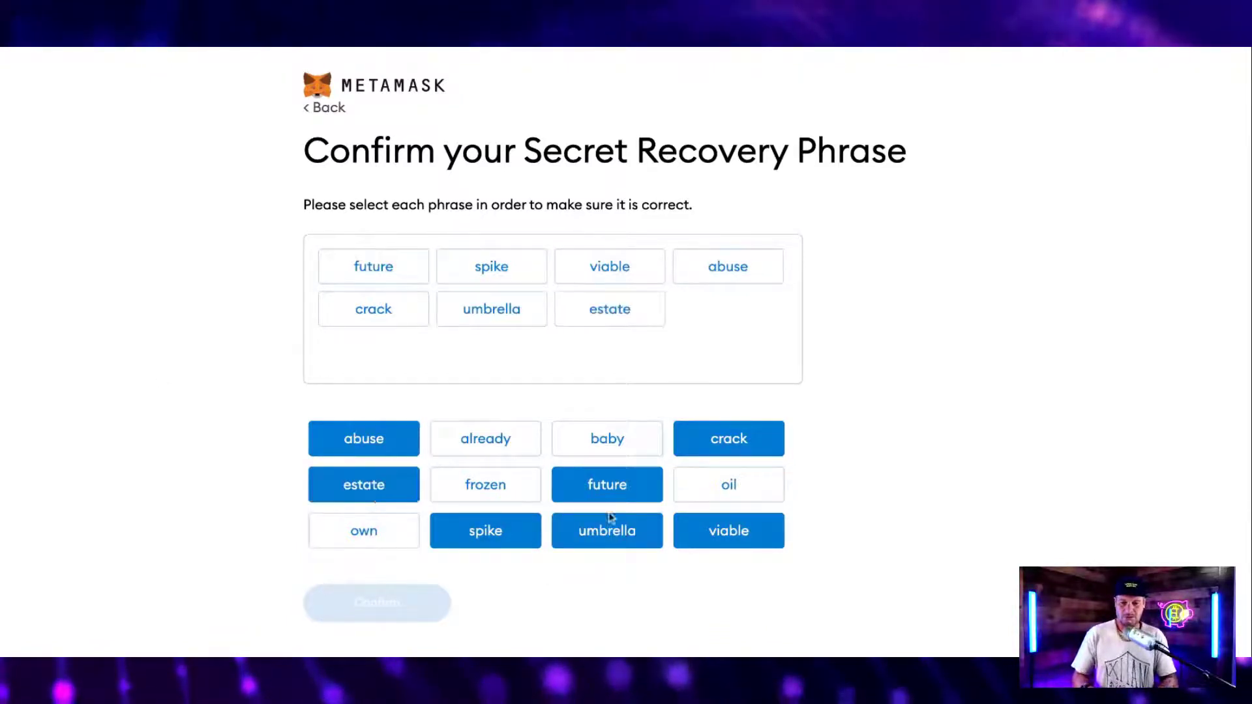
{"action": "left_click", "coordinate": [740, 487]}
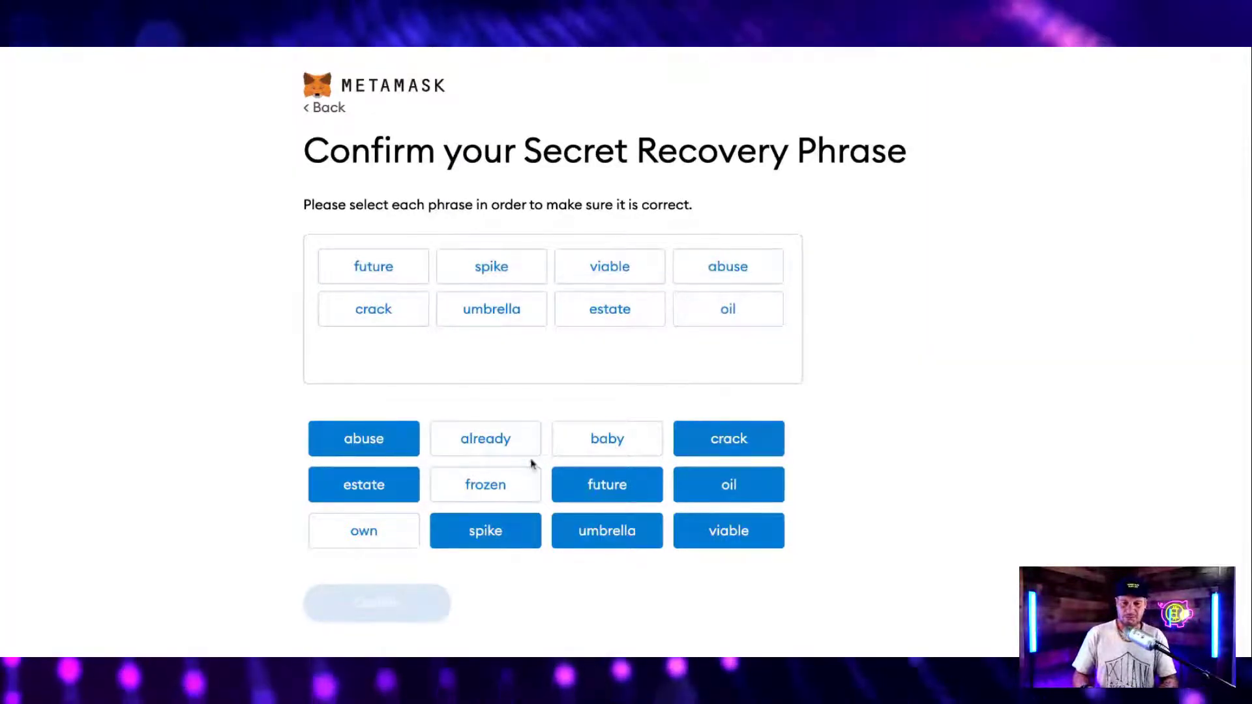
{"action": "left_click", "coordinate": [496, 488]}
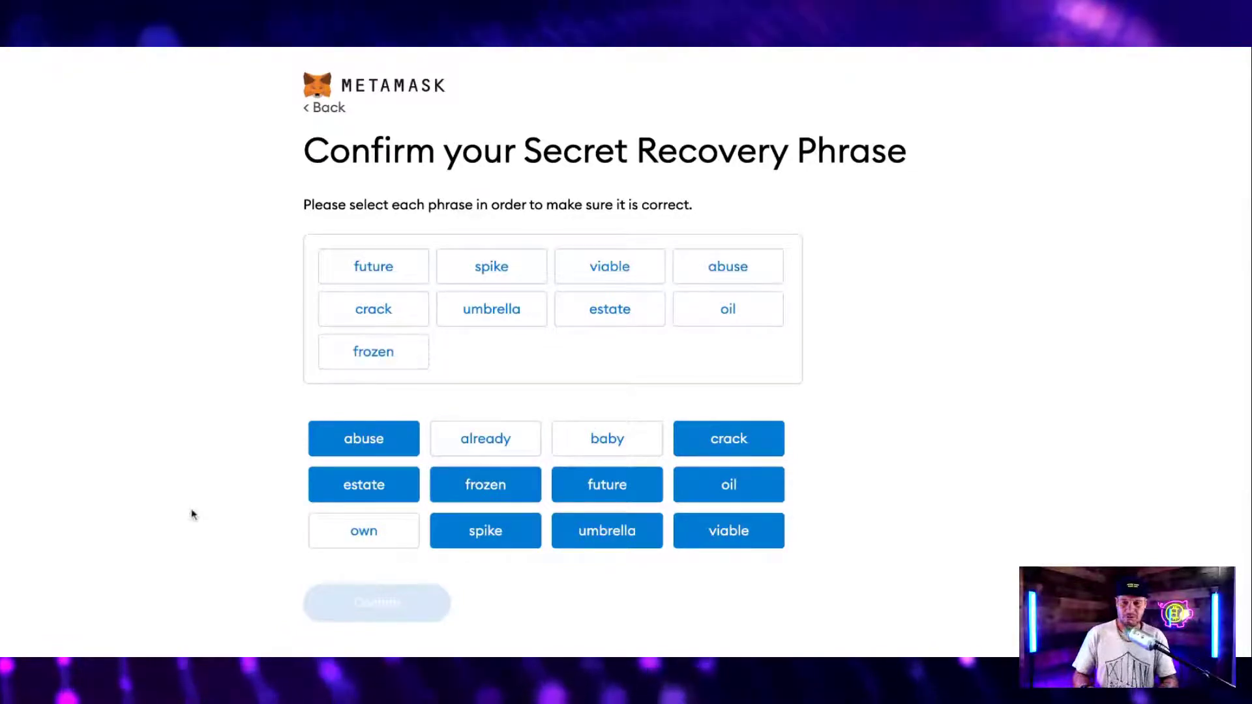
{"action": "left_click", "coordinate": [372, 529]}
{"action": "left_click", "coordinate": [509, 441]}
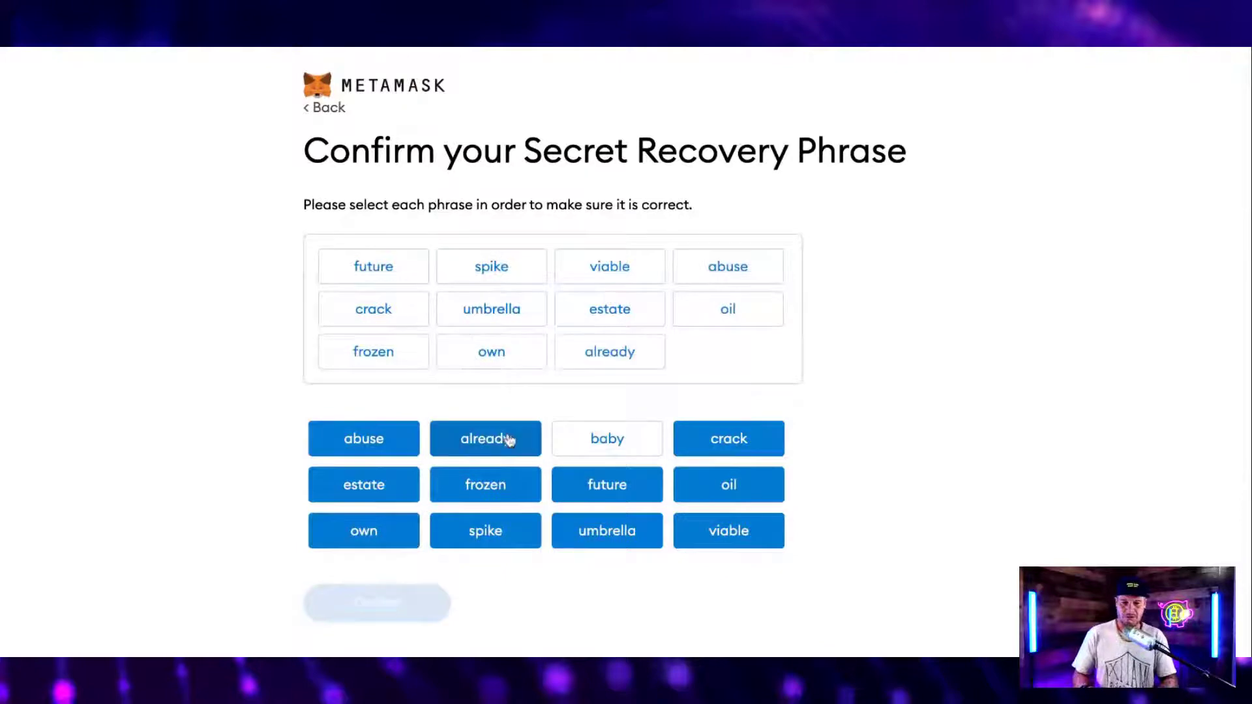
{"action": "left_click", "coordinate": [588, 444]}
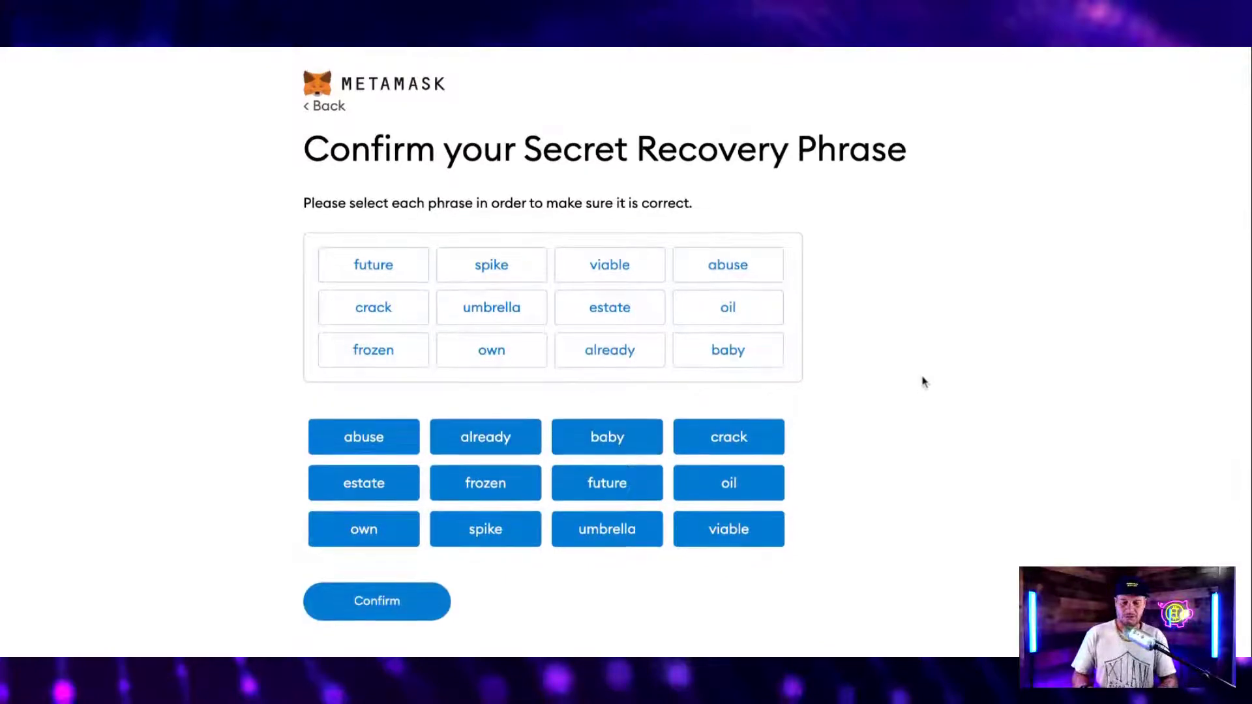
{"action": "left_click", "coordinate": [390, 607]}
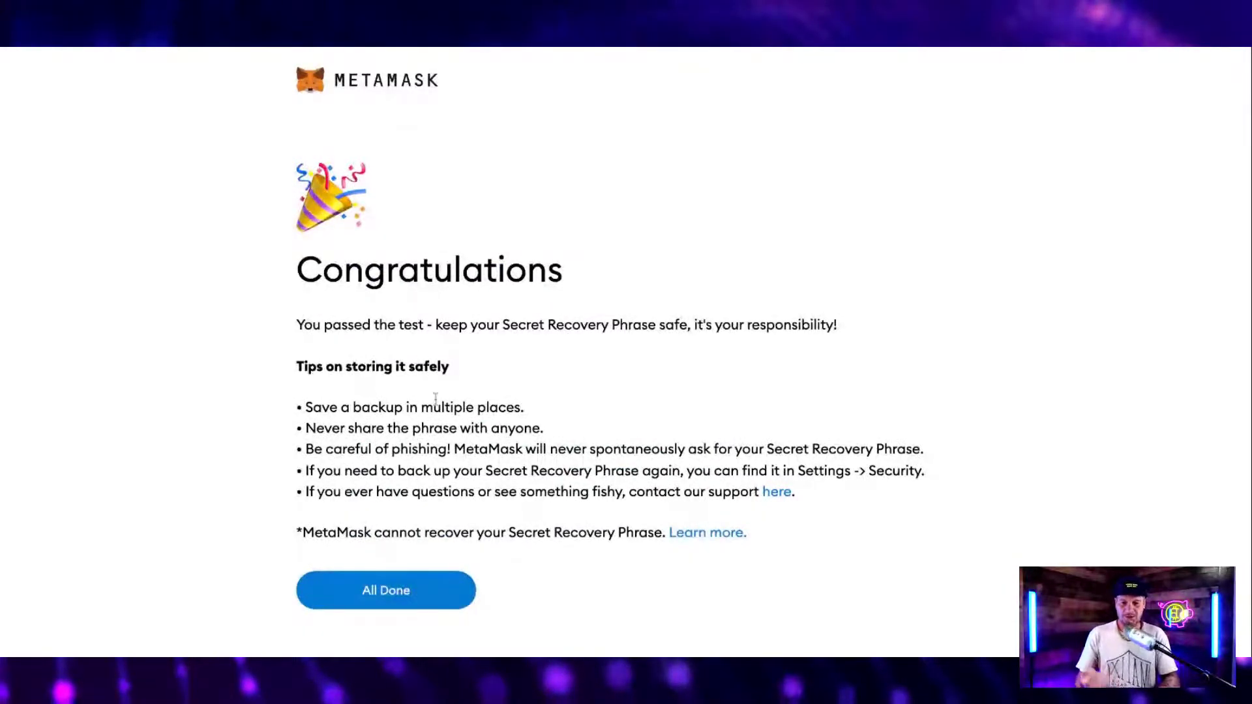
Finish the MetaMask wallet setup and dismiss the What's new notice
{"action": "left_click", "coordinate": [381, 606]}
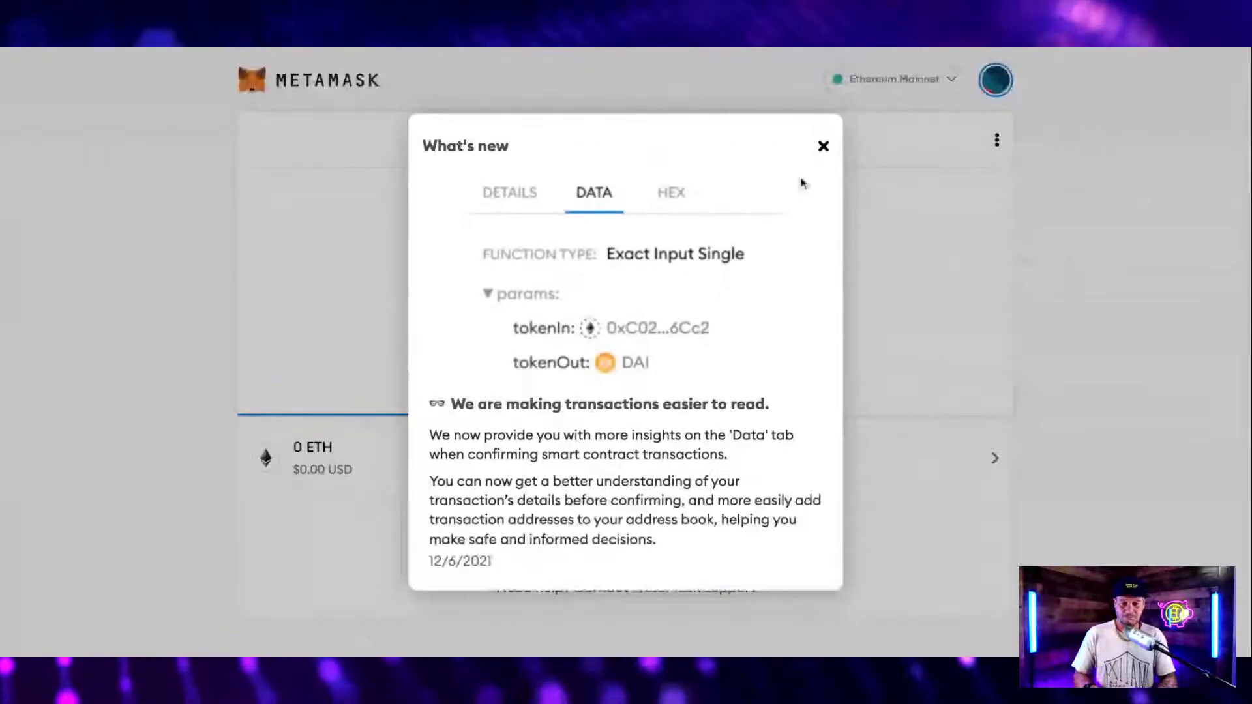
{"action": "left_click", "coordinate": [823, 148]}
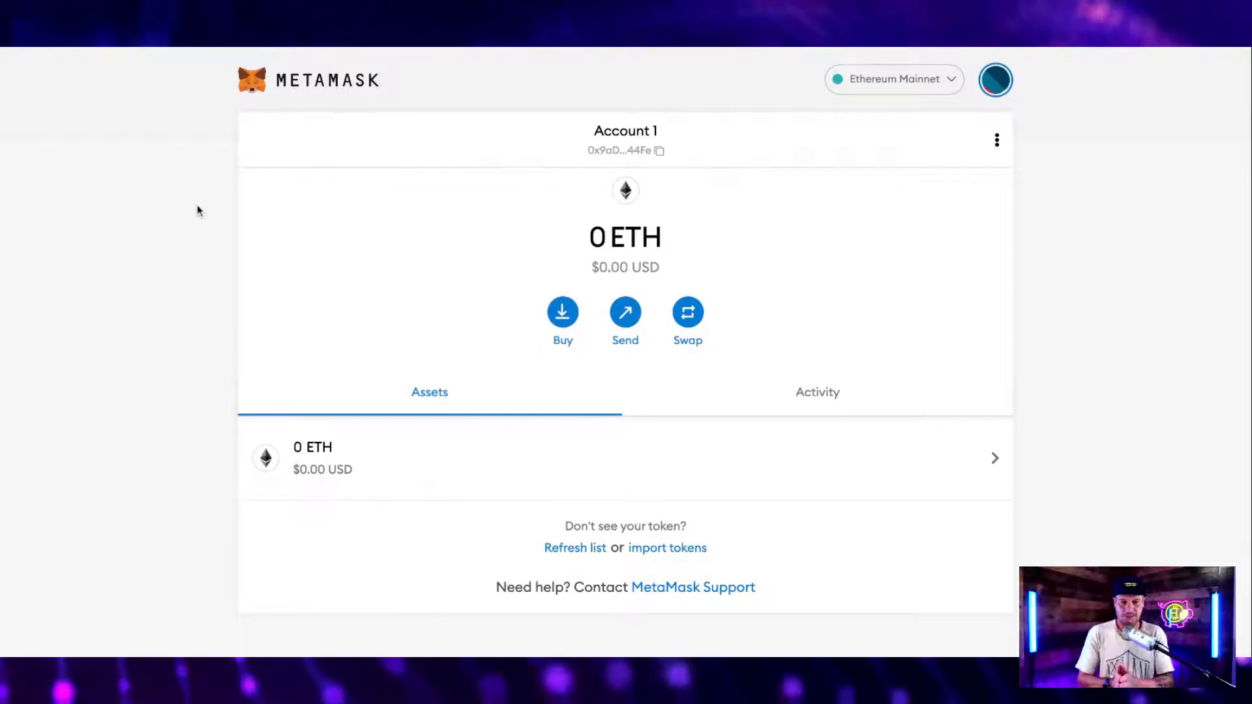
Look at the wallet's available networks and at the options offered for Account 1
{"action": "left_click", "coordinate": [951, 85]}
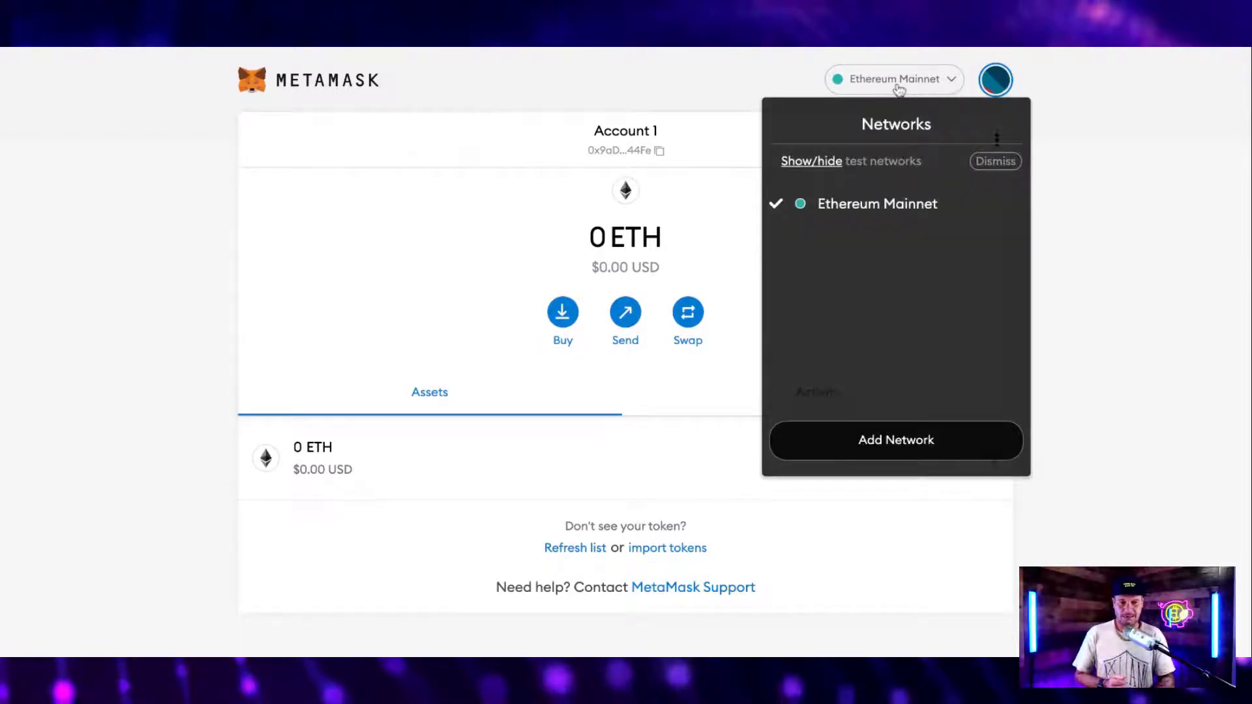
{"action": "left_click", "coordinate": [830, 95]}
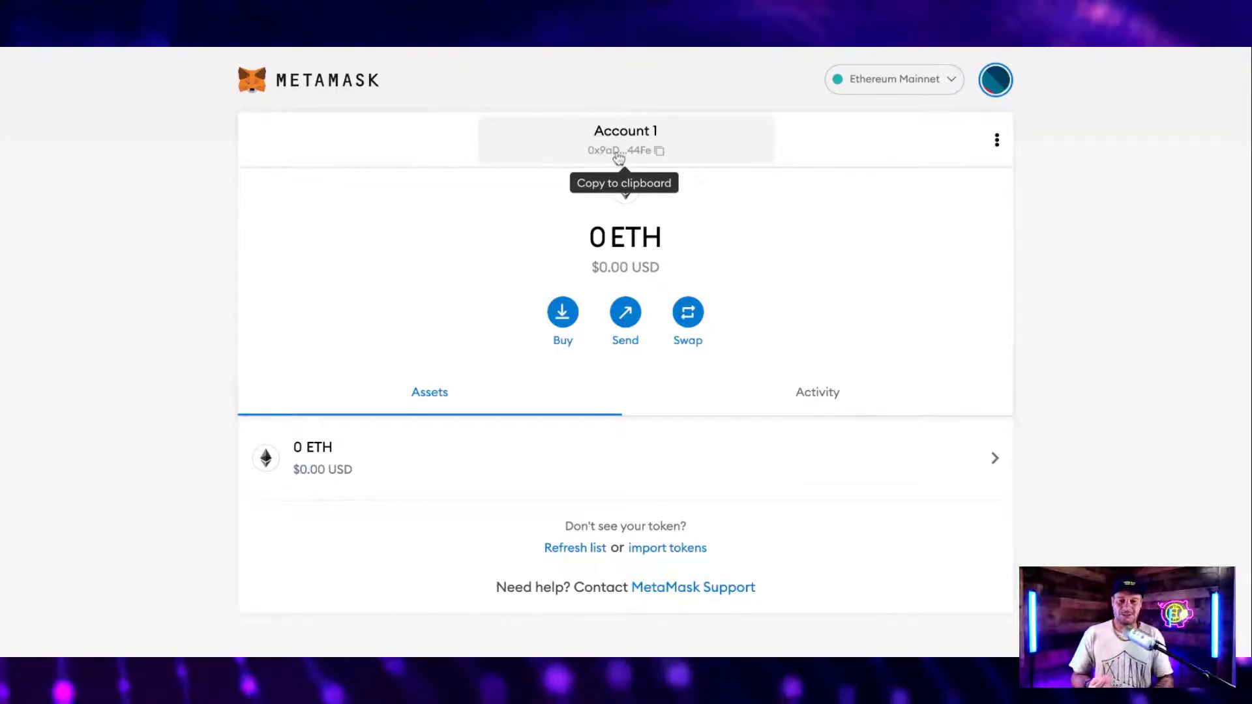
{"action": "left_click", "coordinate": [997, 140]}
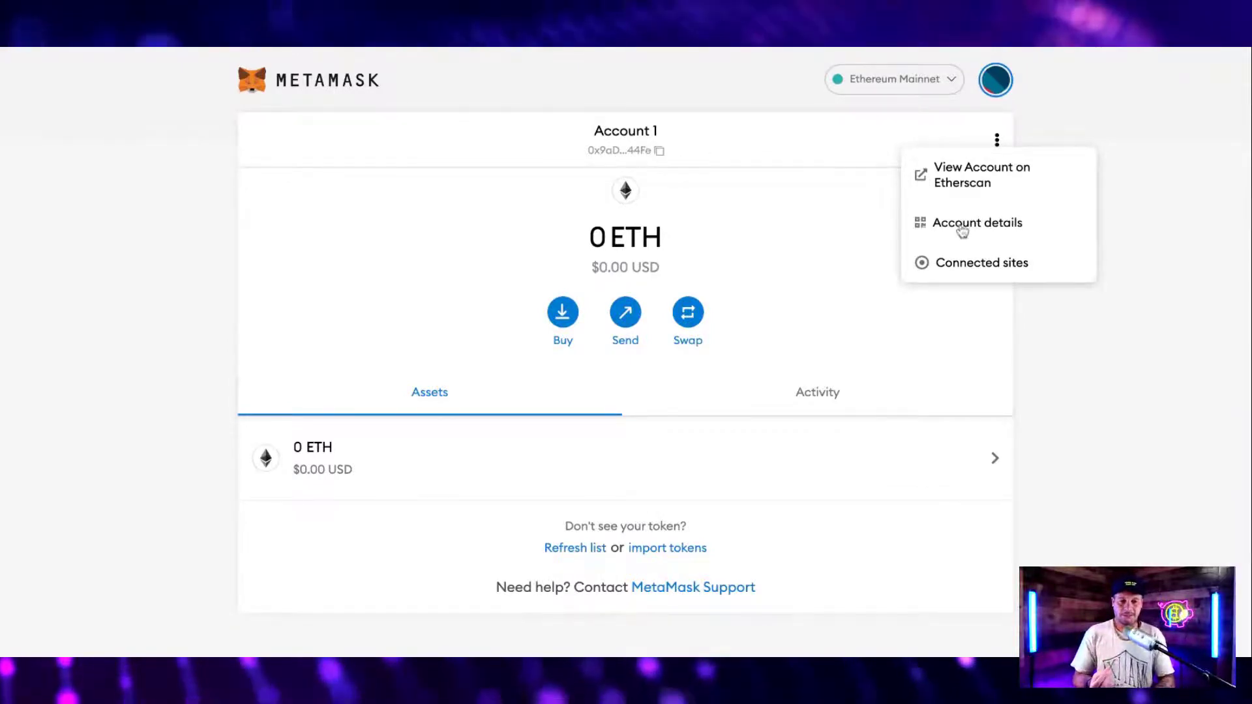
{"action": "left_click", "coordinate": [872, 138]}
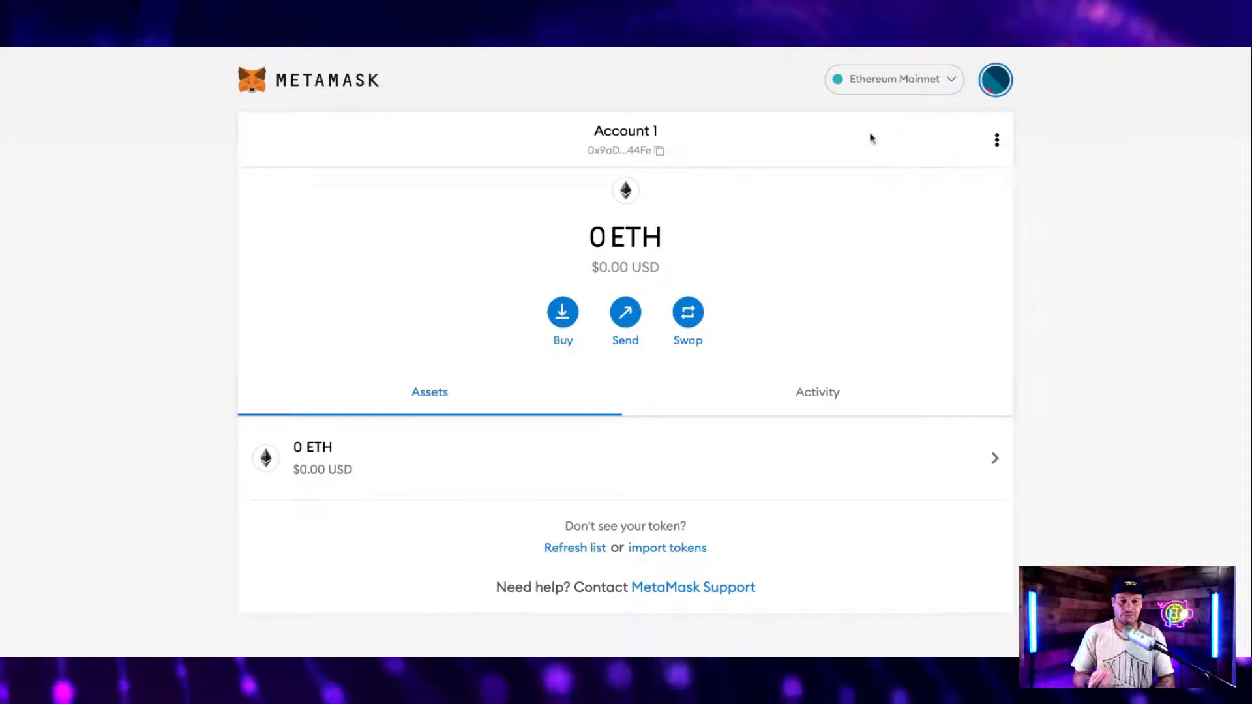
Rename Account 1 as "ETH Main Wallet" in its account details, save the name and close the details
{"action": "left_click", "coordinate": [997, 141]}
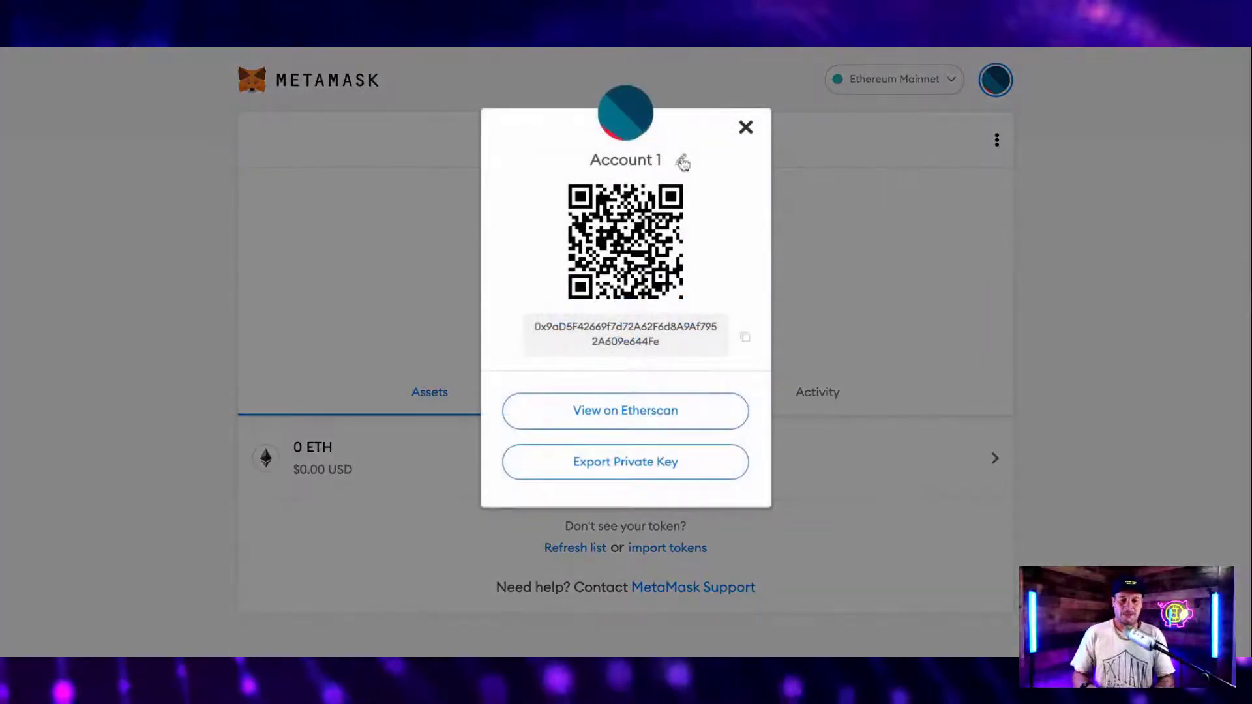
{"action": "left_click", "coordinate": [685, 160]}
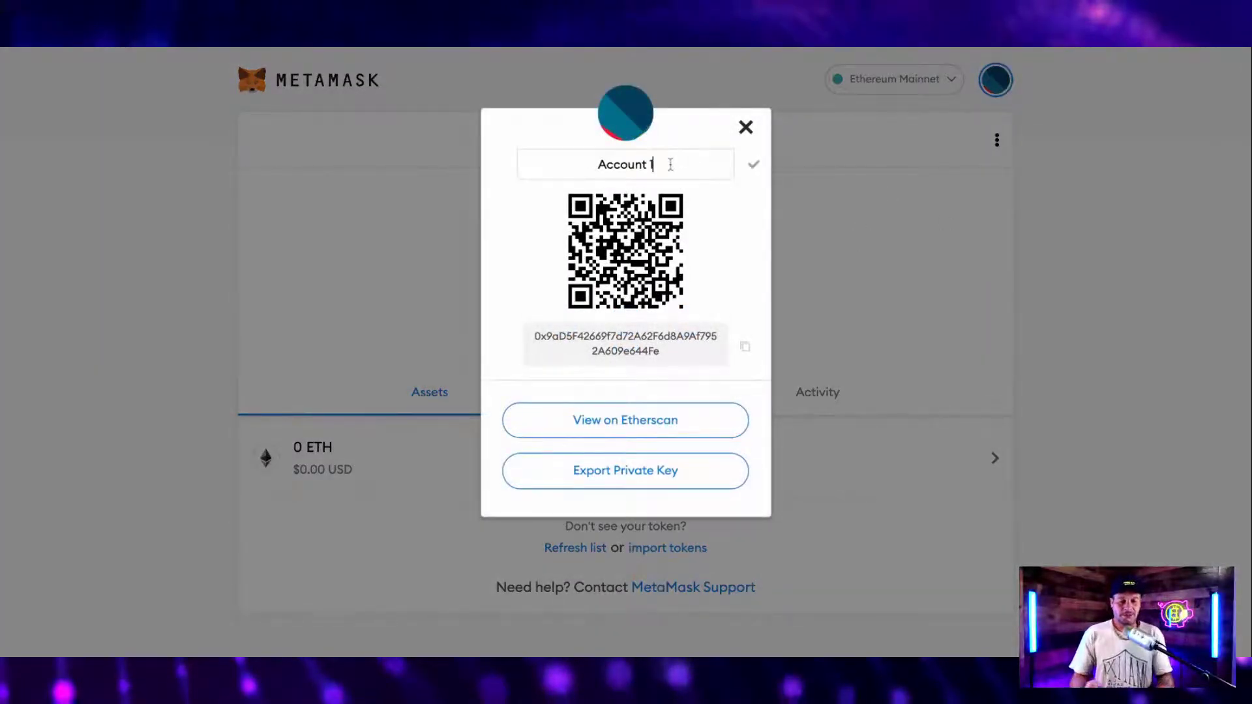
{"action": "key", "text": "BackSpace"}
{"action": "key", "text": "BackSpace"}
{"action": "key", "text": "BackSpace"}
{"action": "key", "text": "BackSpace"}
{"action": "key", "text": "BackSpace"}
{"action": "key", "text": "BackSpace"}
{"action": "key", "text": "BackSpace"}
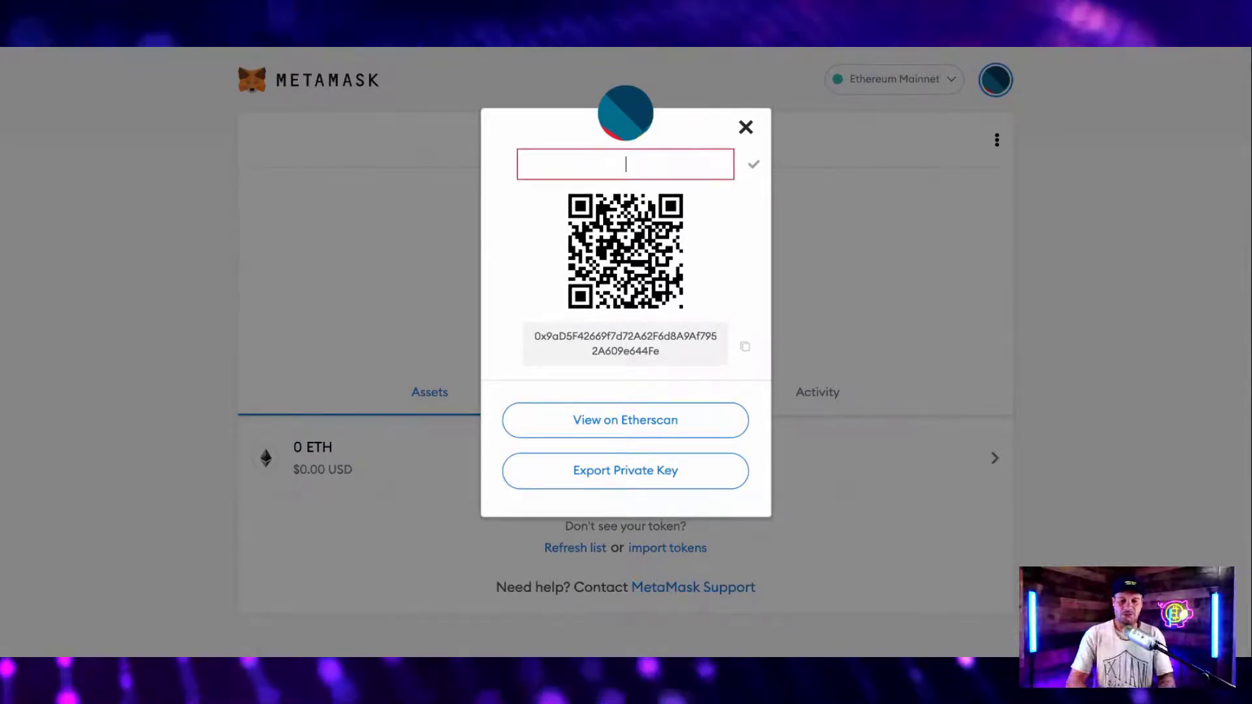
{"action": "type", "text": "ETH"}
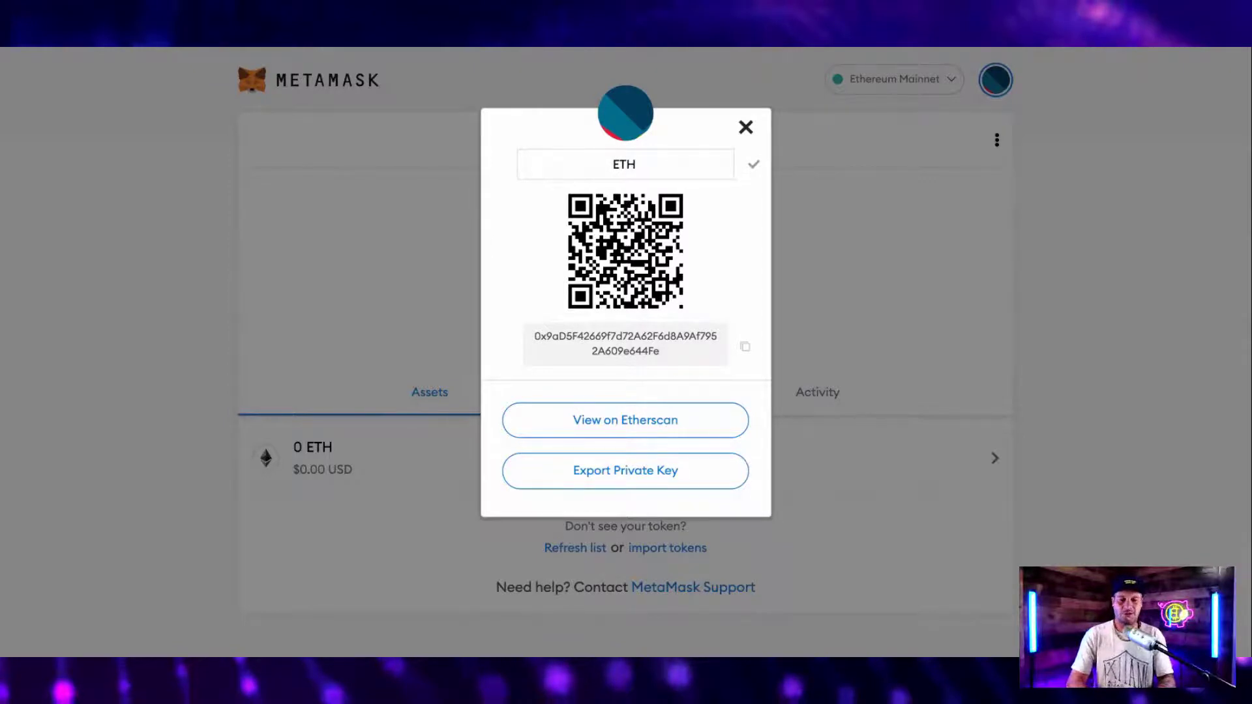
{"action": "type", "text": " Main Wallet"}
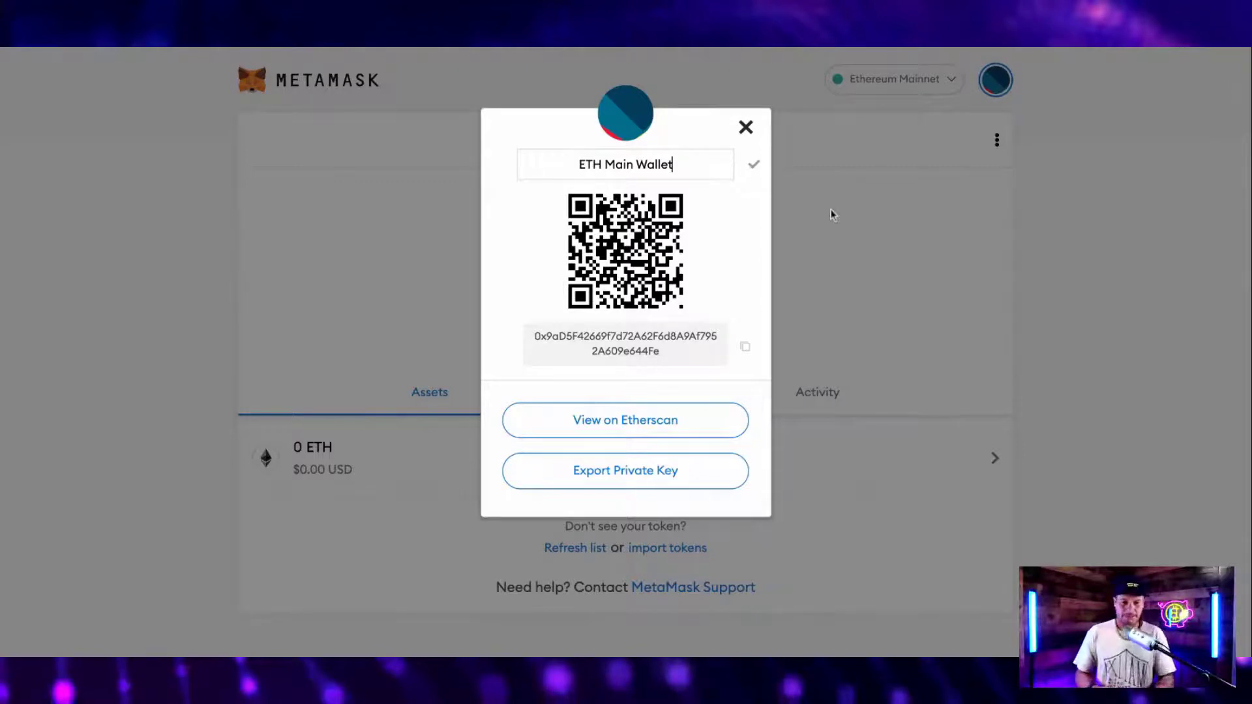
{"action": "left_click", "coordinate": [754, 169]}
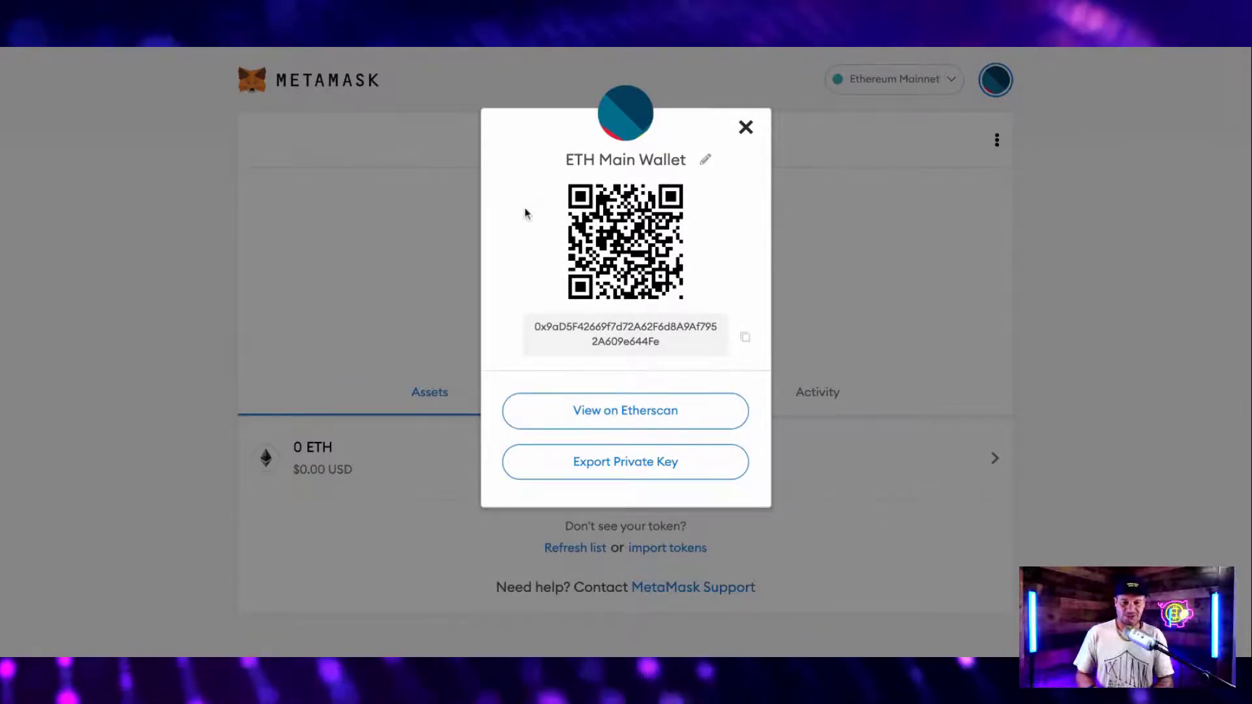
{"action": "left_click", "coordinate": [747, 128]}
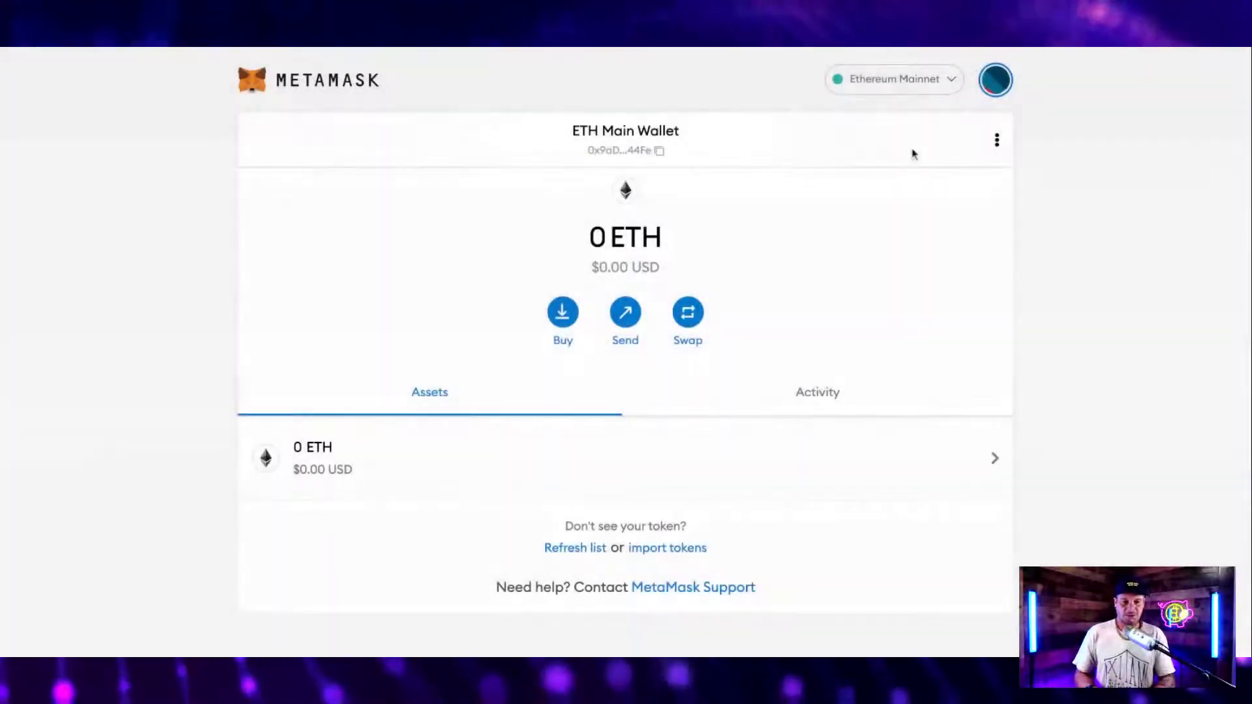
View ETH Main Wallet on Etherscan and copy its public address from the account details
{"action": "left_click", "coordinate": [997, 145]}
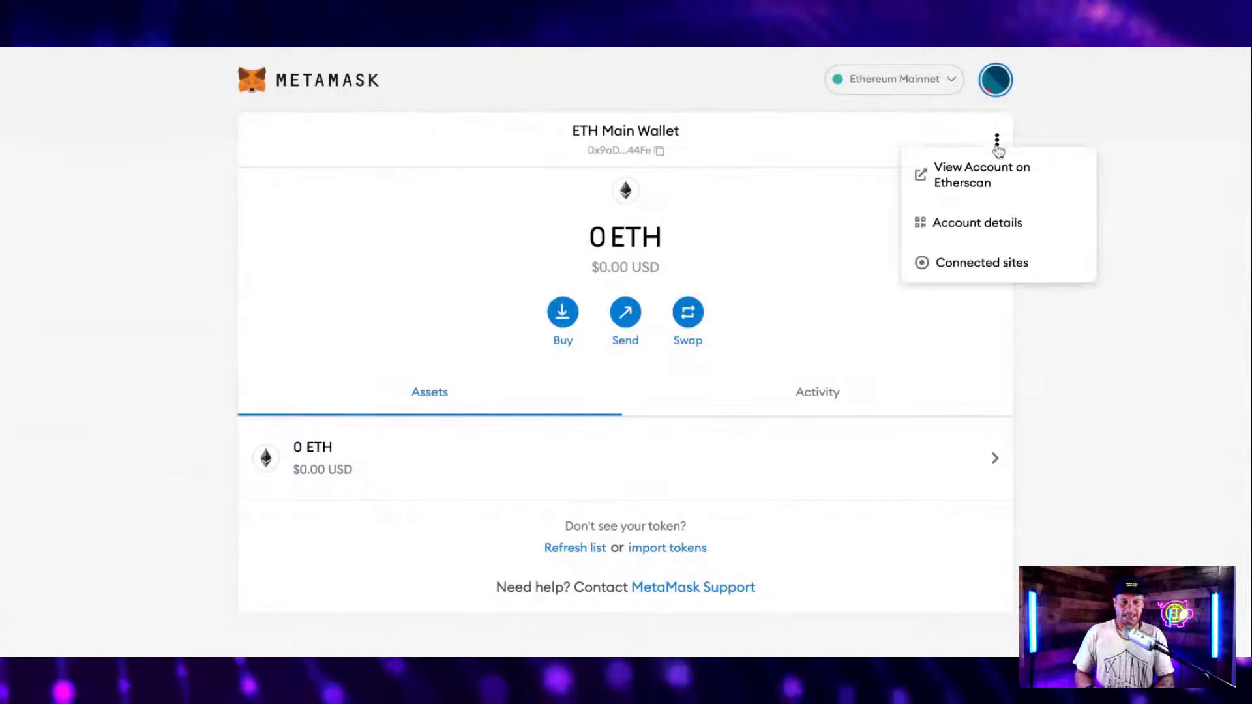
{"action": "left_click", "coordinate": [966, 187]}
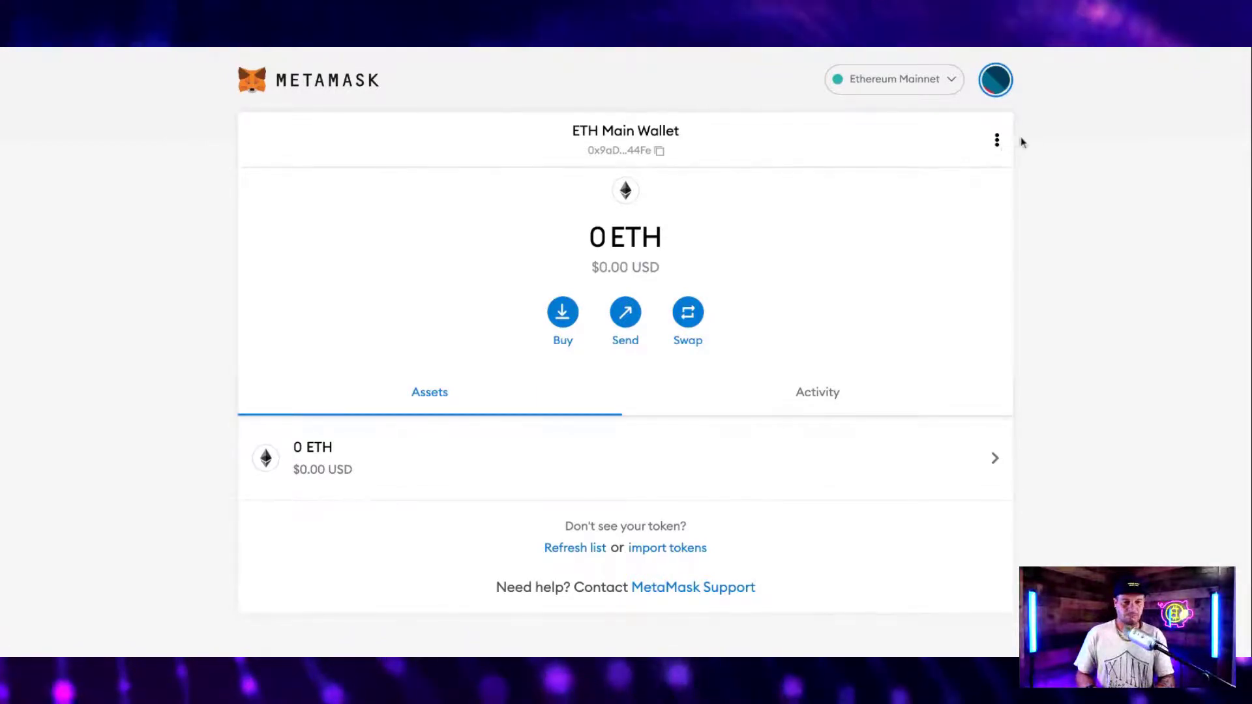
{"action": "left_click", "coordinate": [998, 142]}
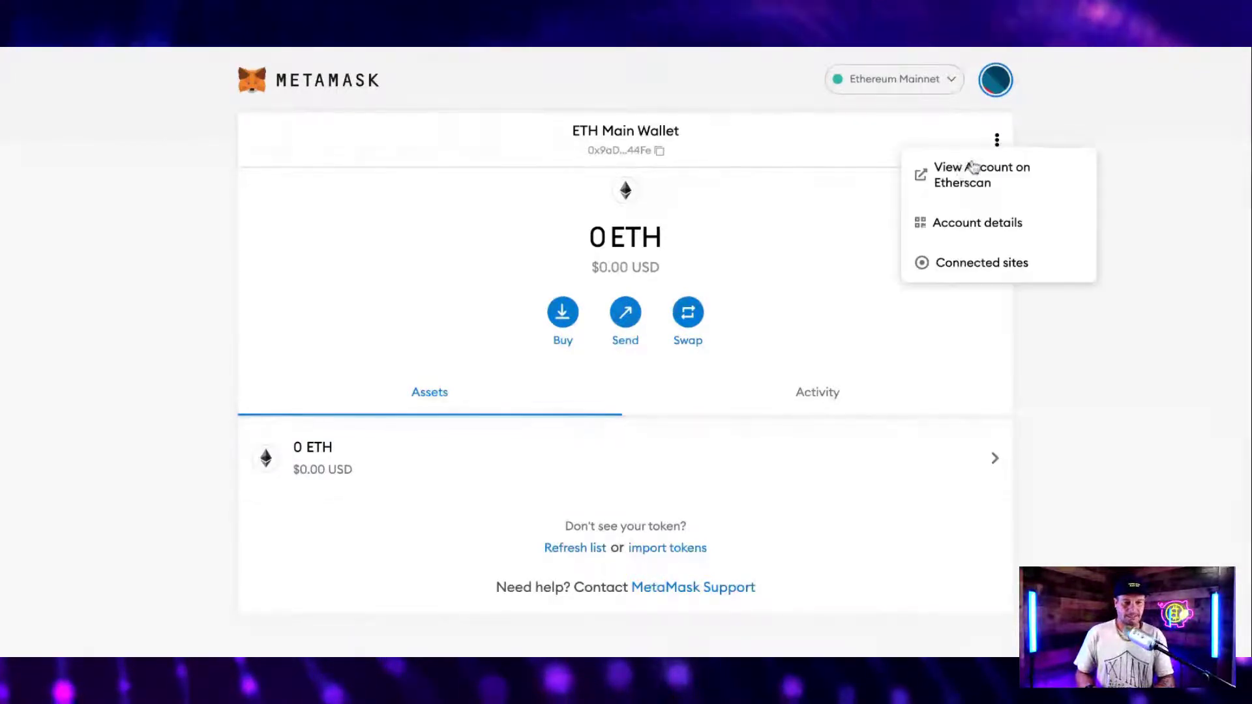
{"action": "left_click", "coordinate": [956, 226]}
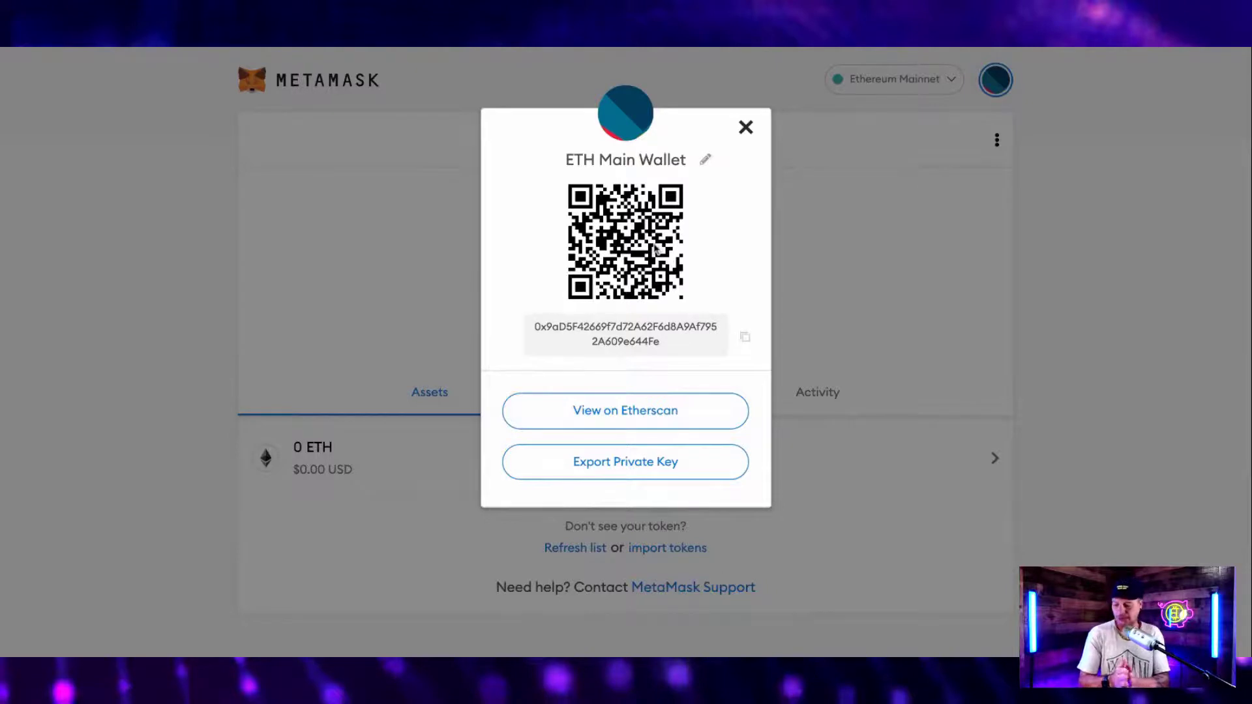
{"action": "left_click", "coordinate": [677, 347]}
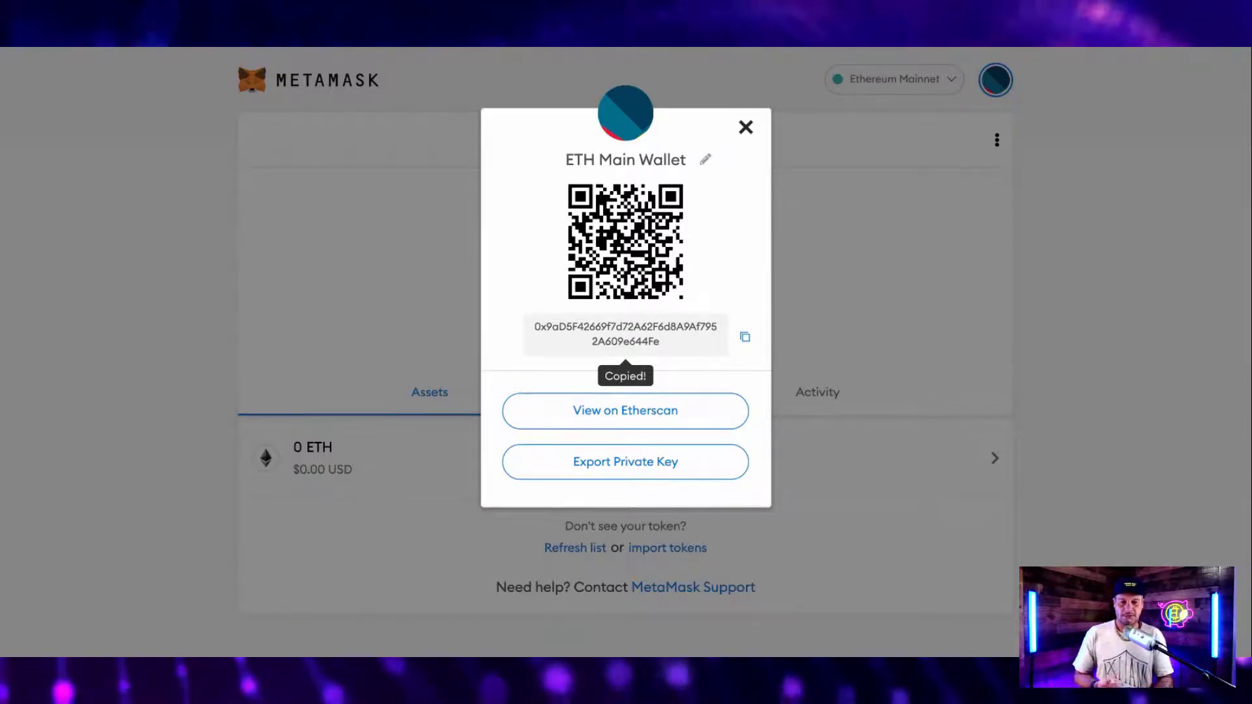
Close the account details, look at the Swap form and return to the wallet overview
{"action": "left_click", "coordinate": [746, 128]}
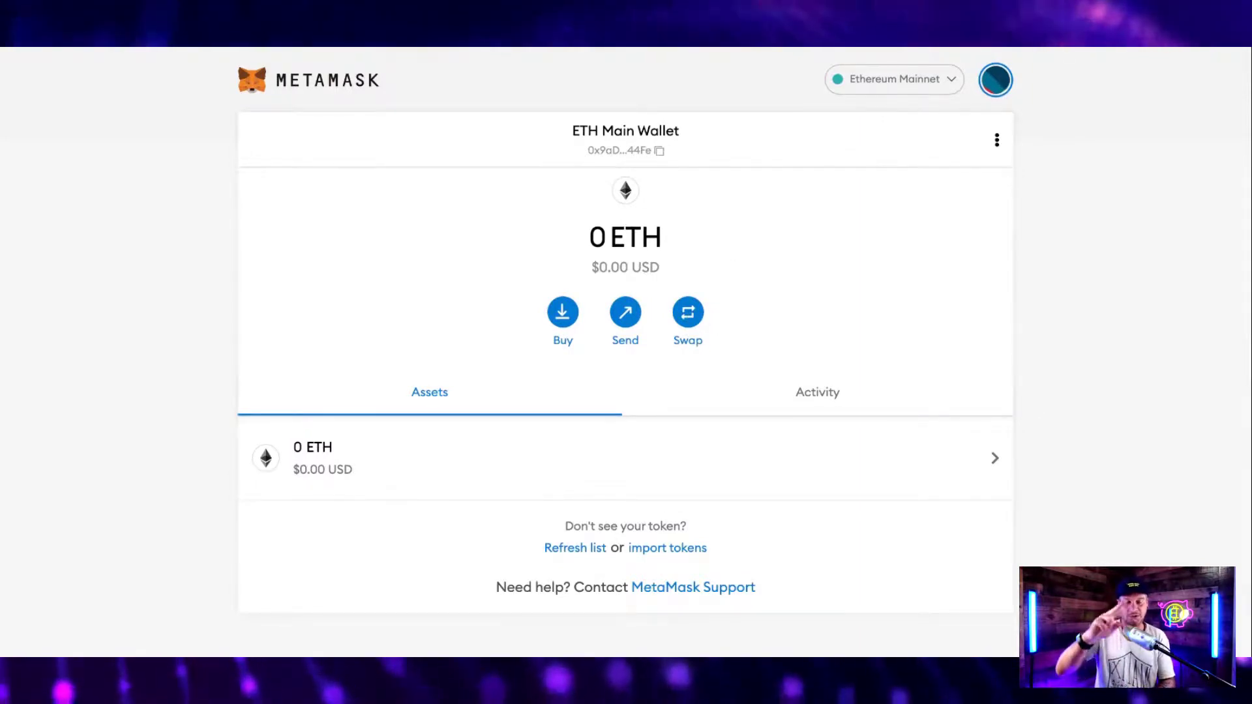
{"action": "left_click", "coordinate": [689, 313]}
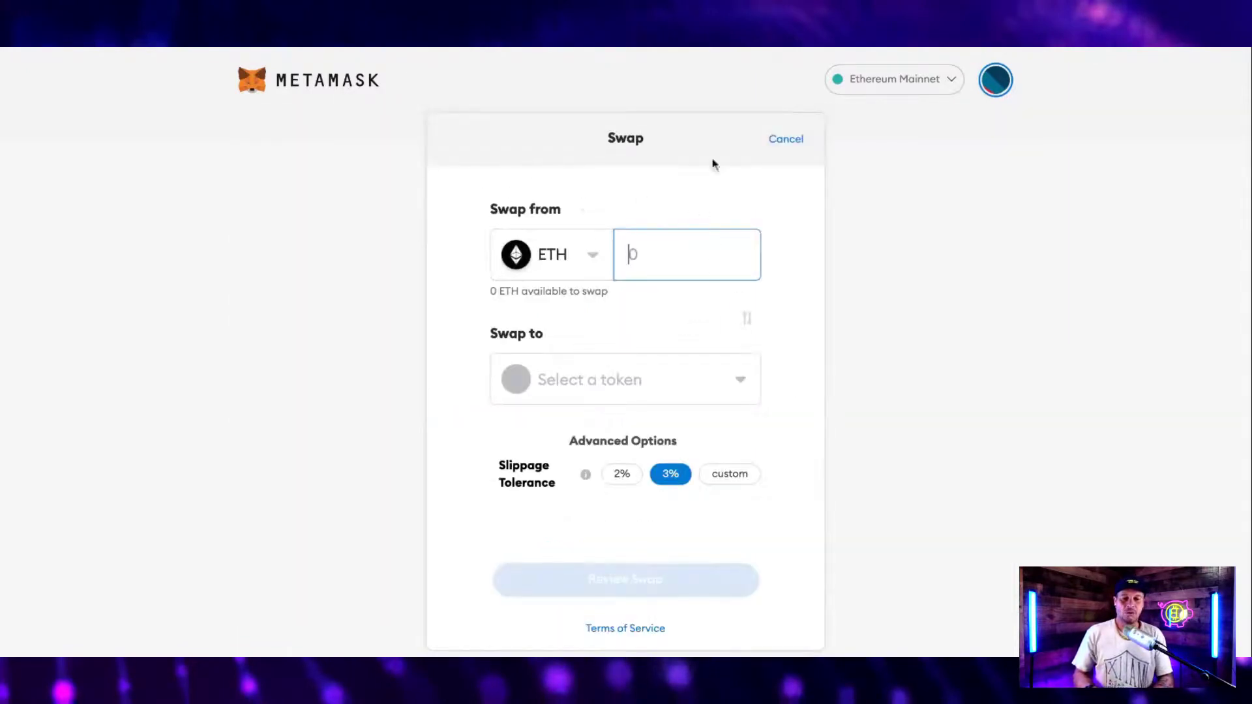
{"action": "left_click", "coordinate": [785, 141]}
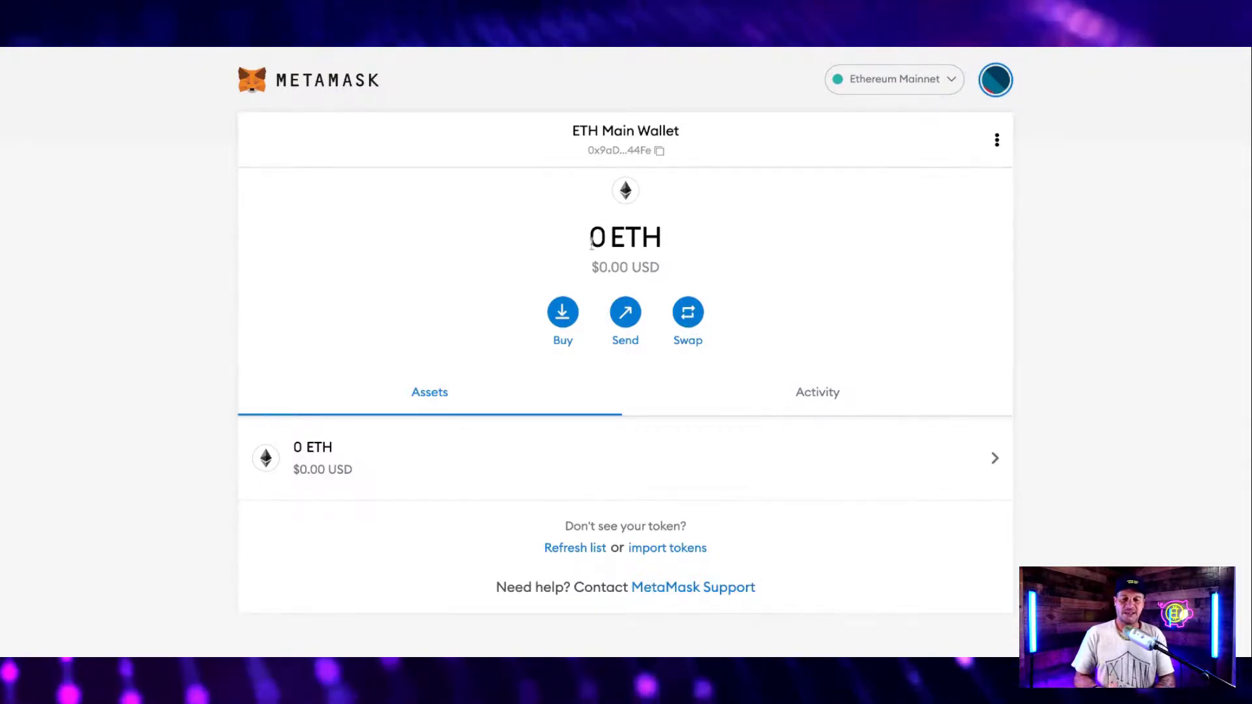
Start a swap from ETH and choose GRT (The Graph) as the token to receive
{"action": "left_click", "coordinate": [693, 319]}
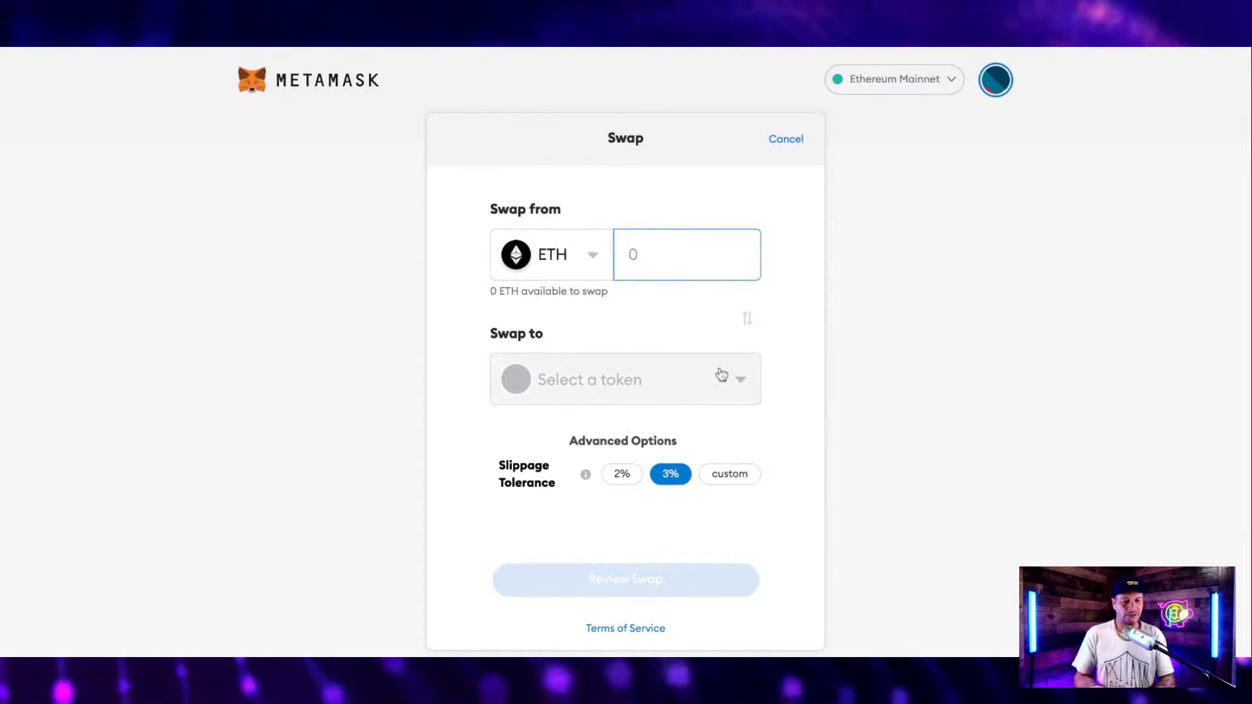
{"action": "left_click", "coordinate": [741, 383]}
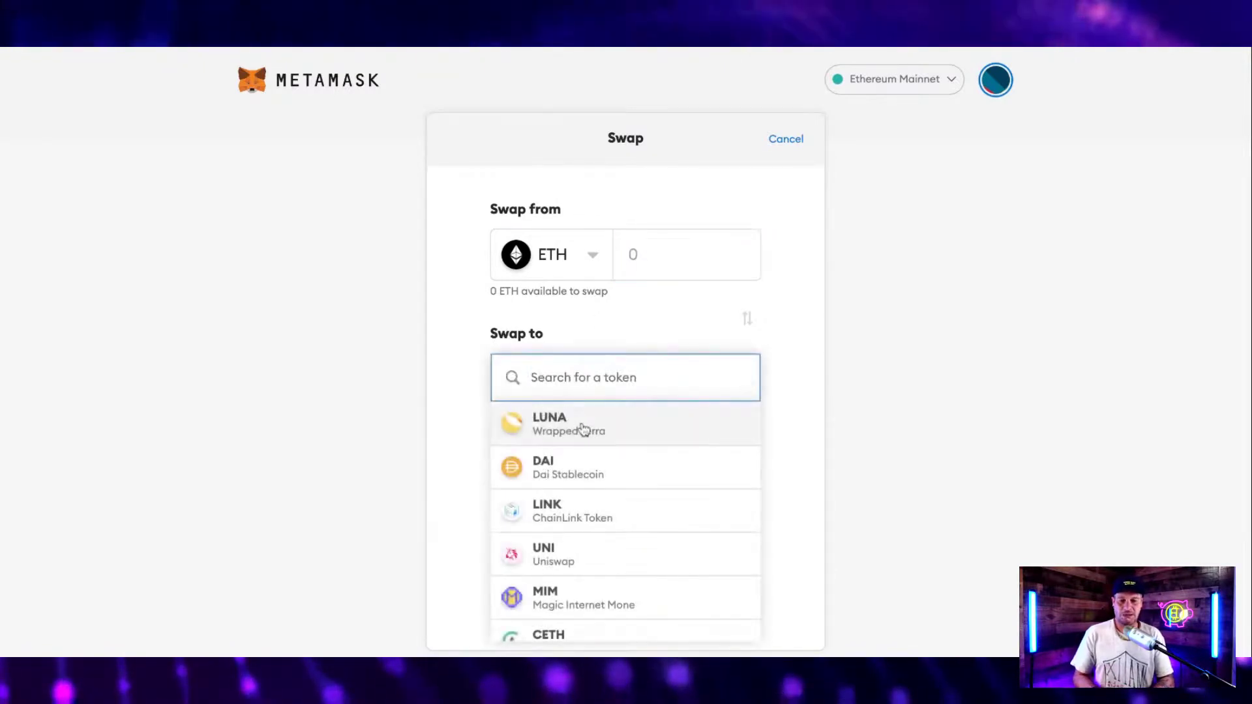
{"action": "scroll", "coordinate": [583, 428], "scroll_direction": "down", "scroll_amount": 3}
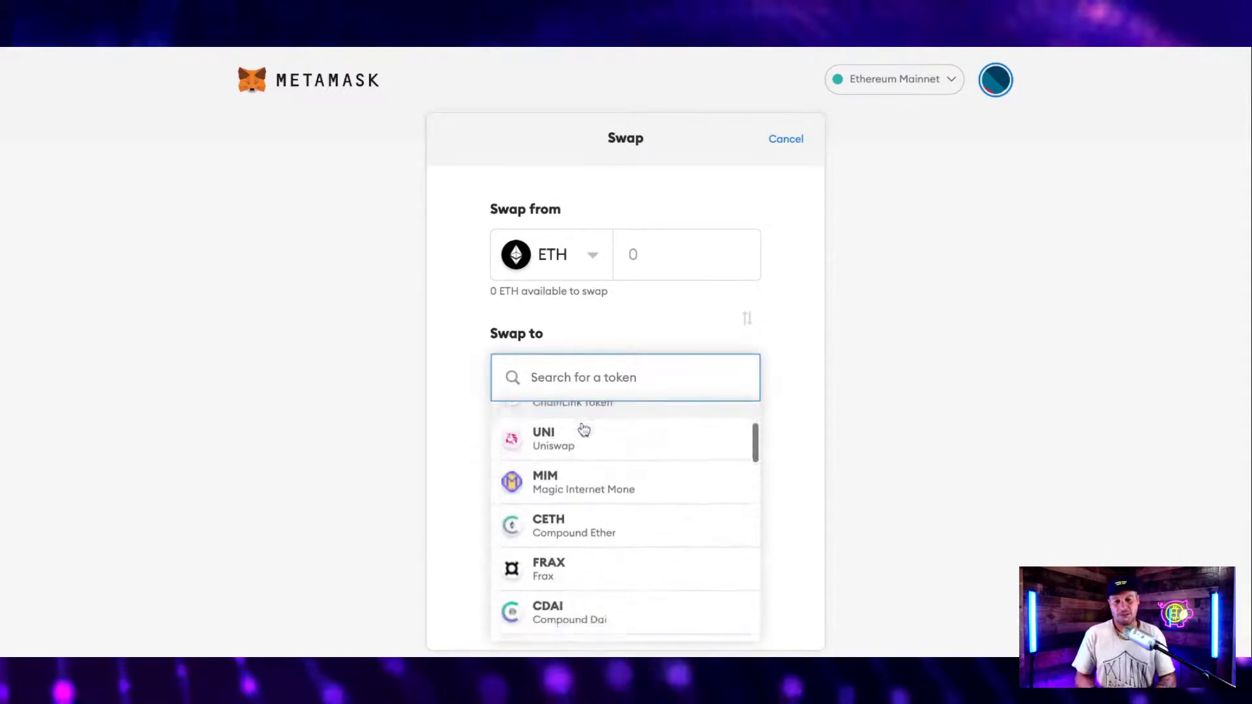
{"action": "scroll", "coordinate": [584, 429], "scroll_direction": "down", "scroll_amount": 3}
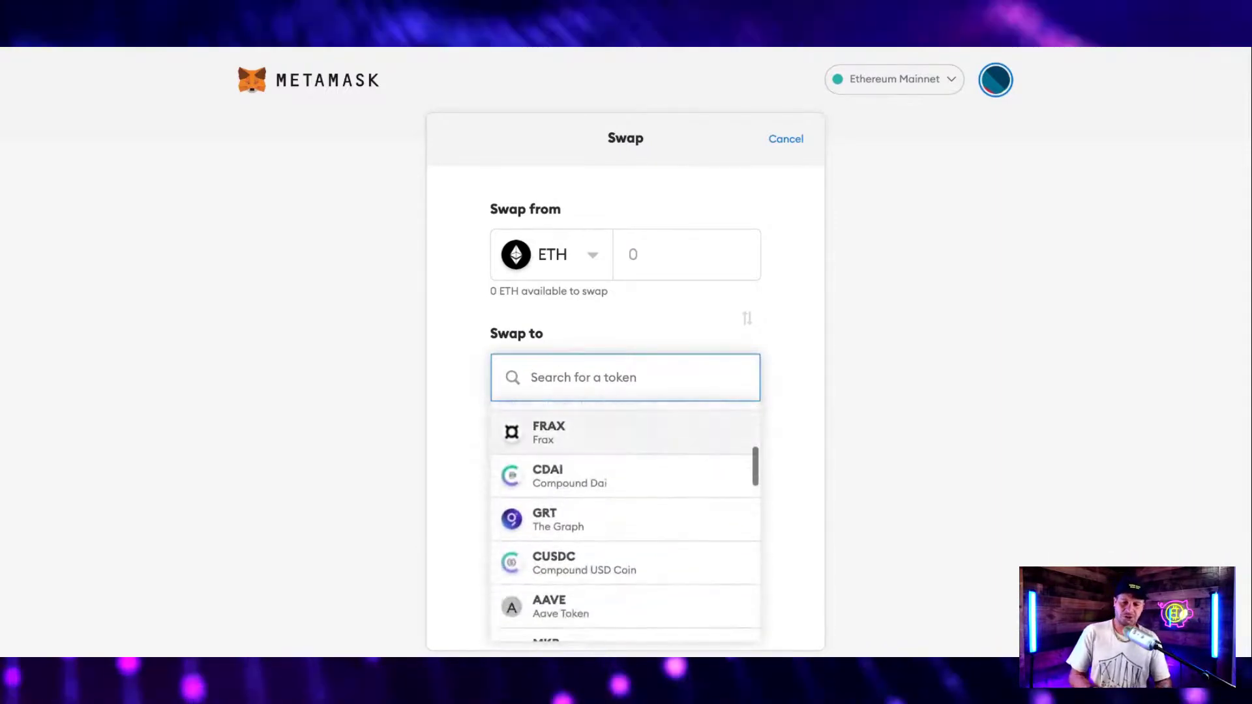
{"action": "scroll", "coordinate": [584, 431], "scroll_direction": "down", "scroll_amount": 1}
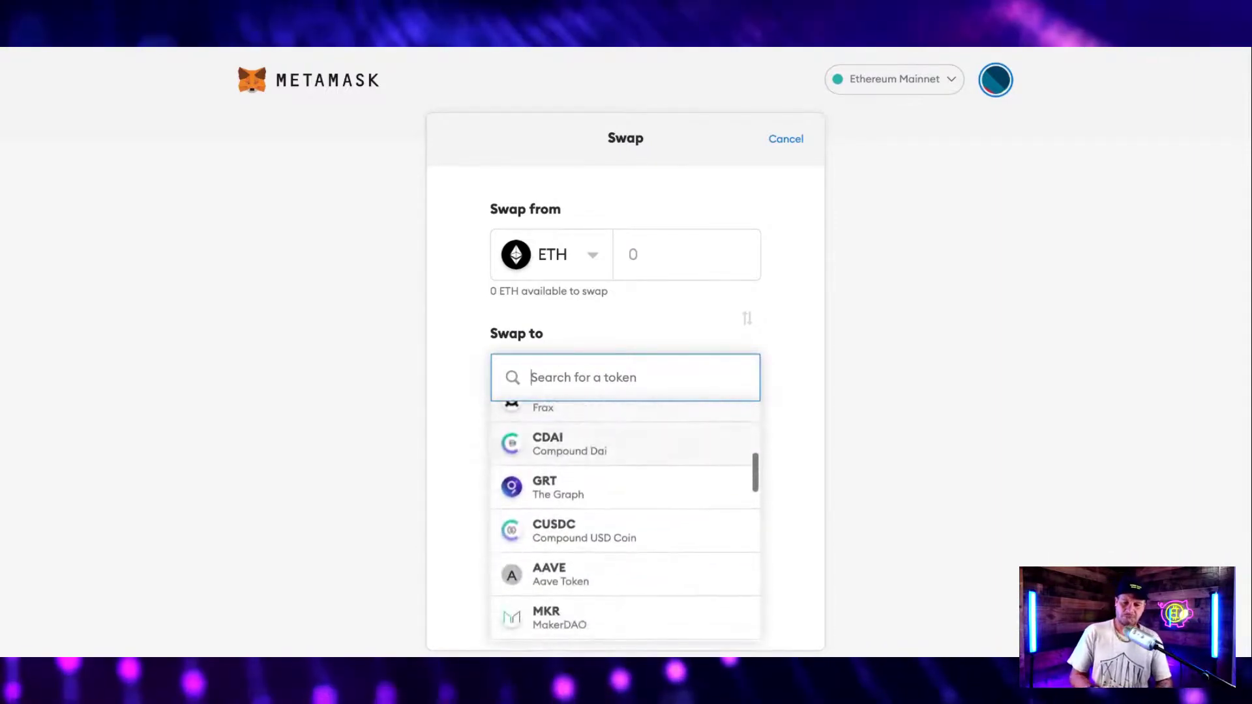
{"action": "left_click", "coordinate": [602, 494]}
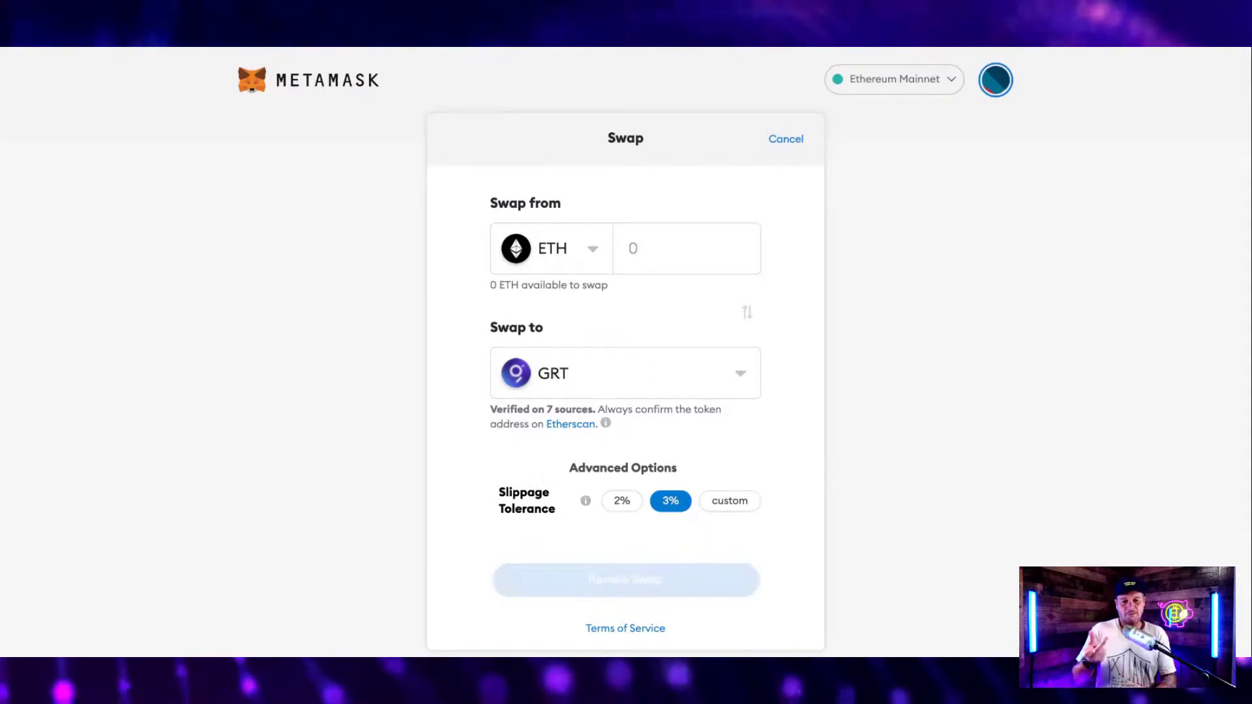
Try the 2%, 3% and custom slippage tolerance options for the ETH to GRT swap
{"action": "left_click", "coordinate": [626, 506]}
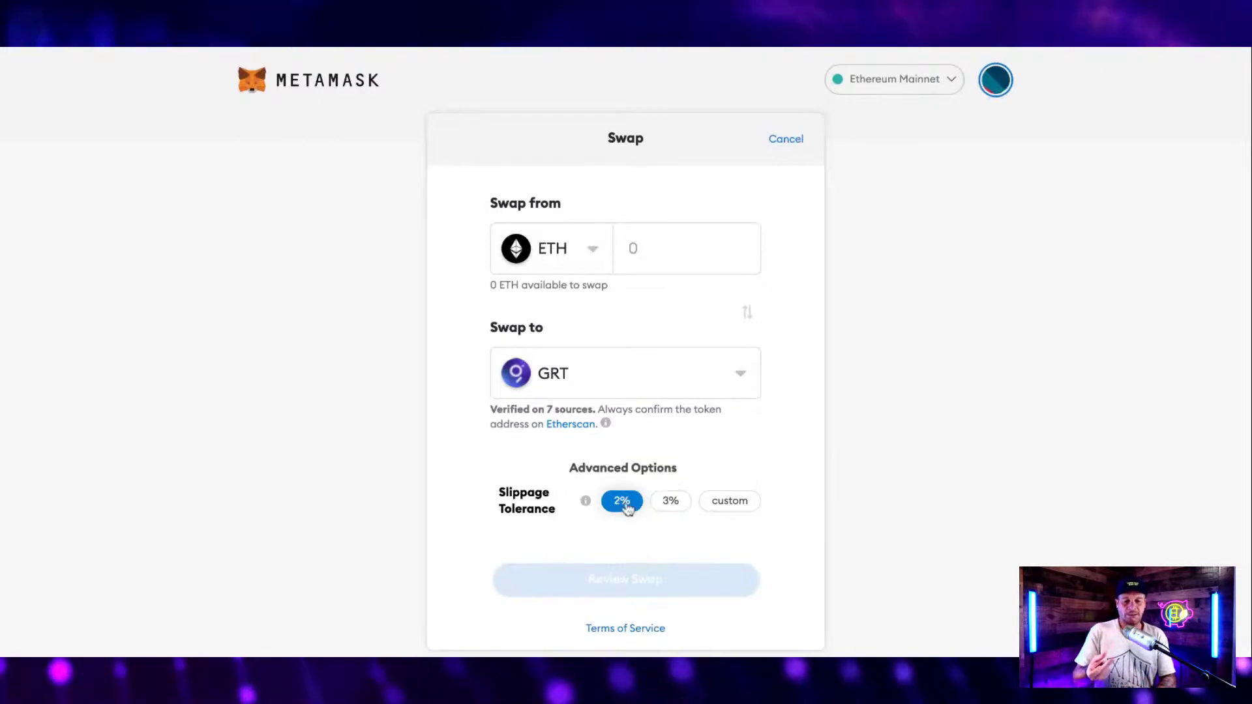
{"action": "left_click", "coordinate": [670, 507]}
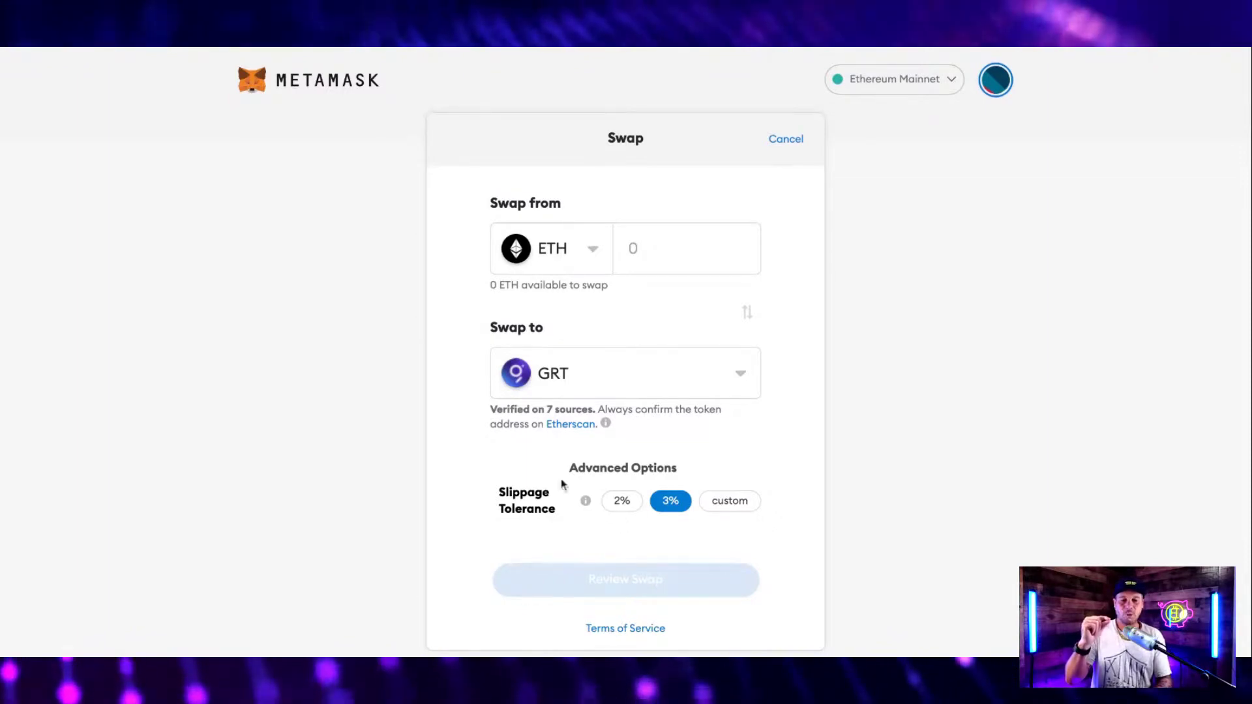
{"action": "left_click", "coordinate": [618, 503]}
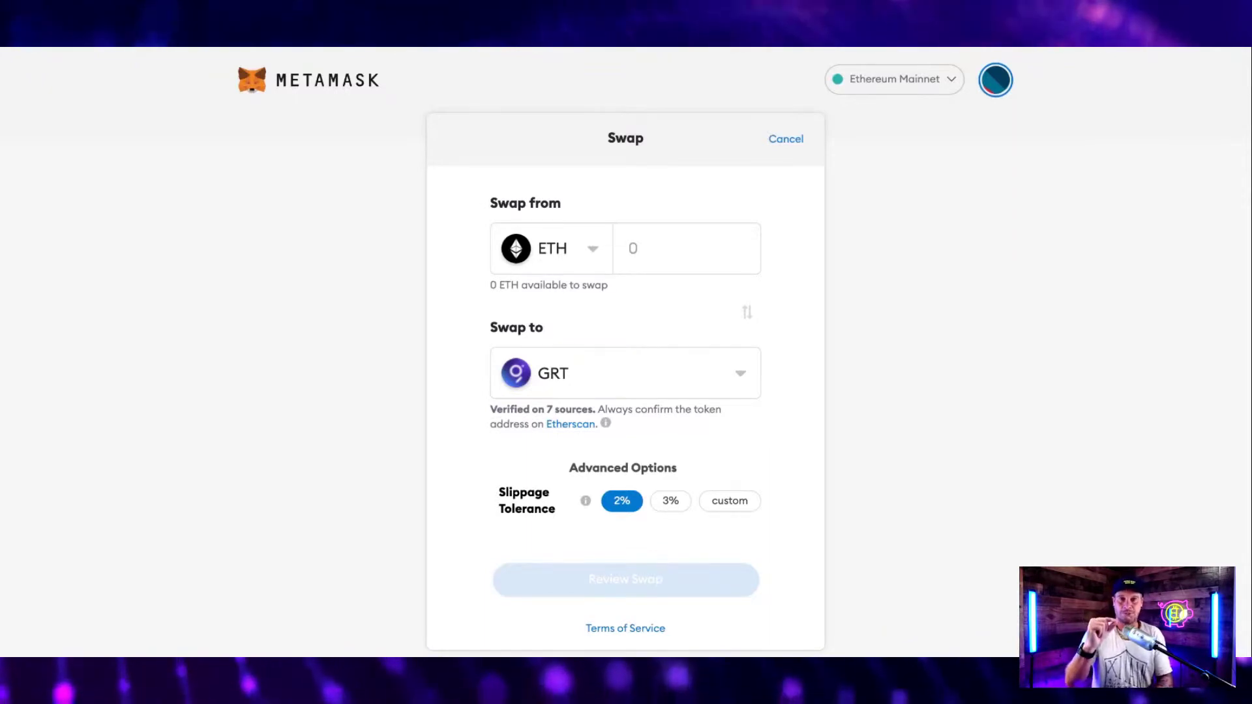
{"action": "left_click", "coordinate": [667, 504]}
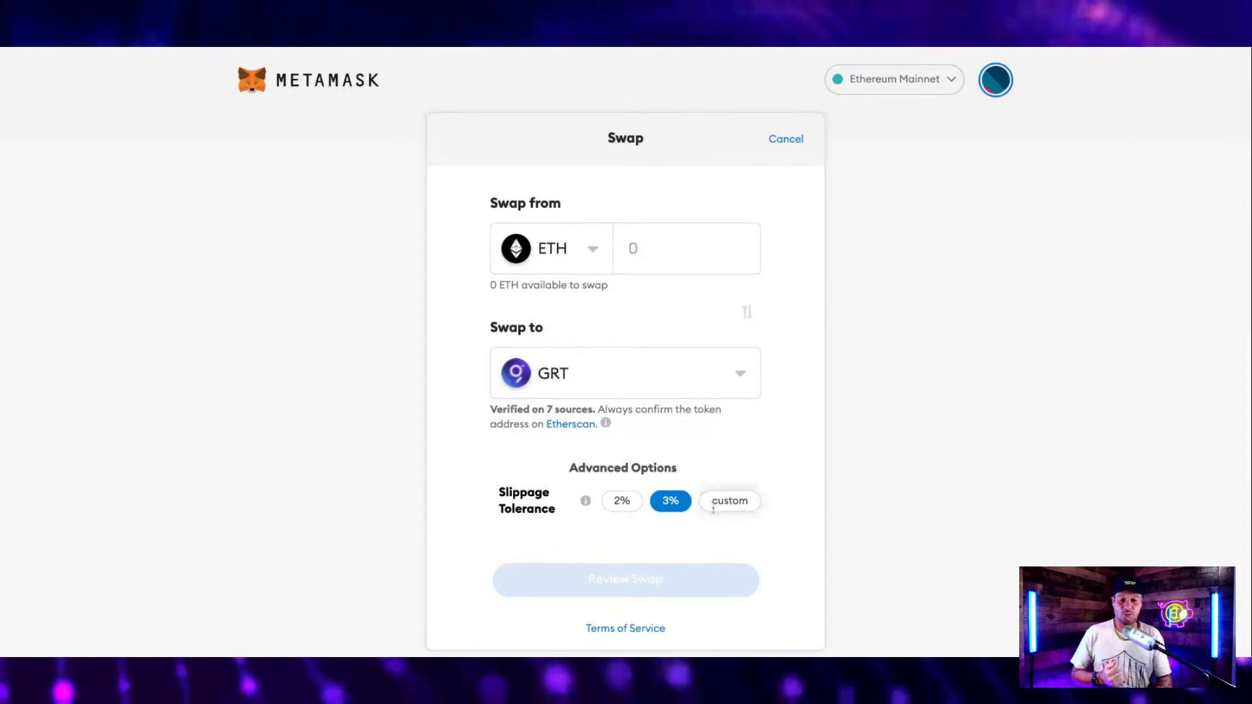
{"action": "left_click", "coordinate": [735, 507]}
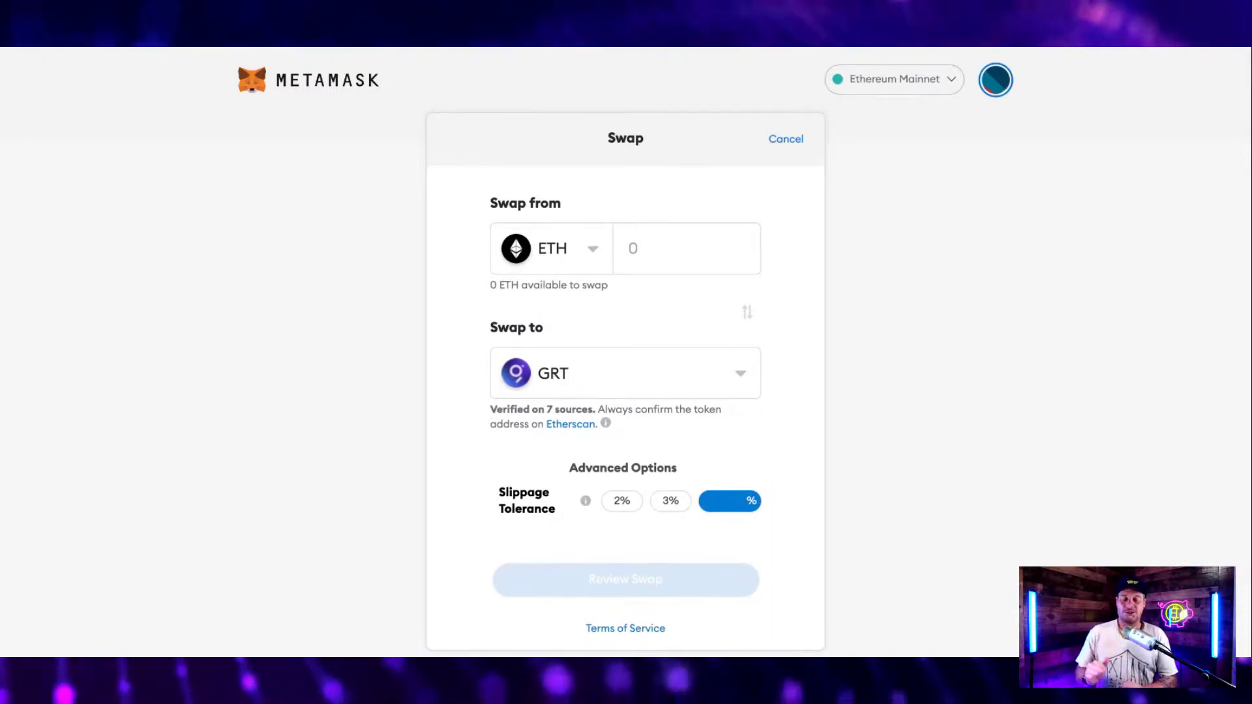
Set a custom slippage tolerance of 14% for the swap
{"action": "left_click", "coordinate": [620, 505]}
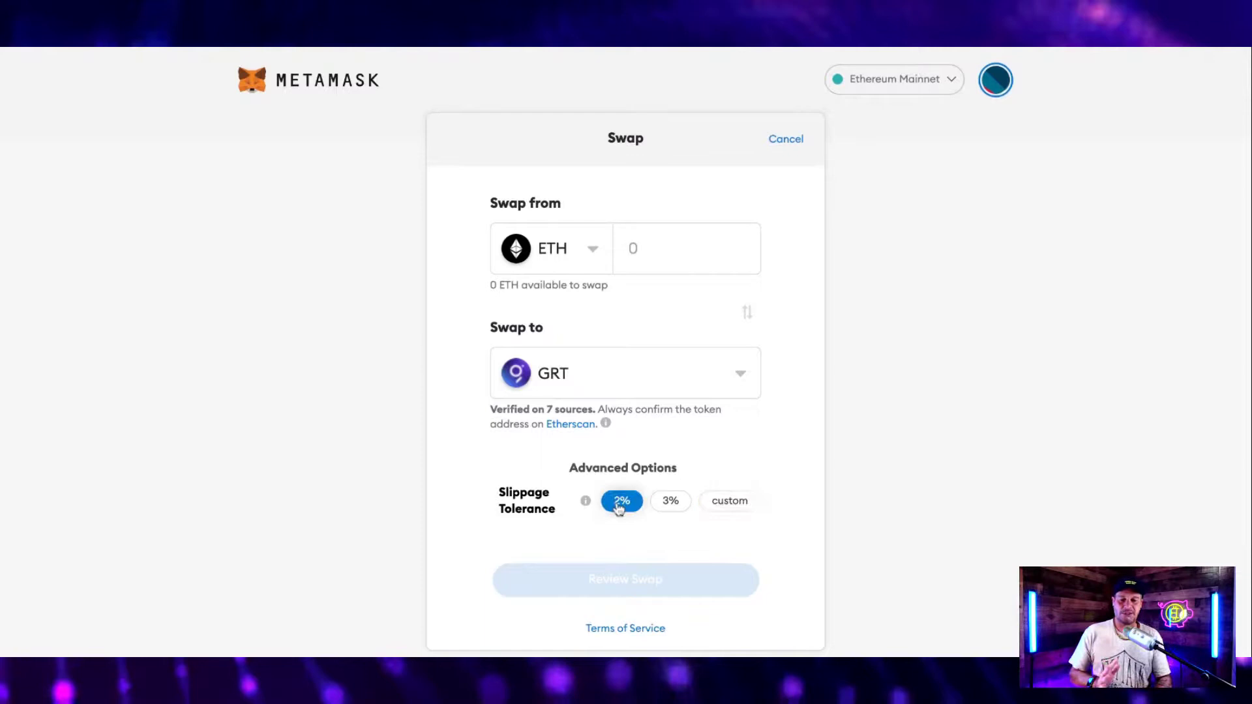
{"action": "left_click", "coordinate": [671, 504]}
{"action": "left_click", "coordinate": [742, 503]}
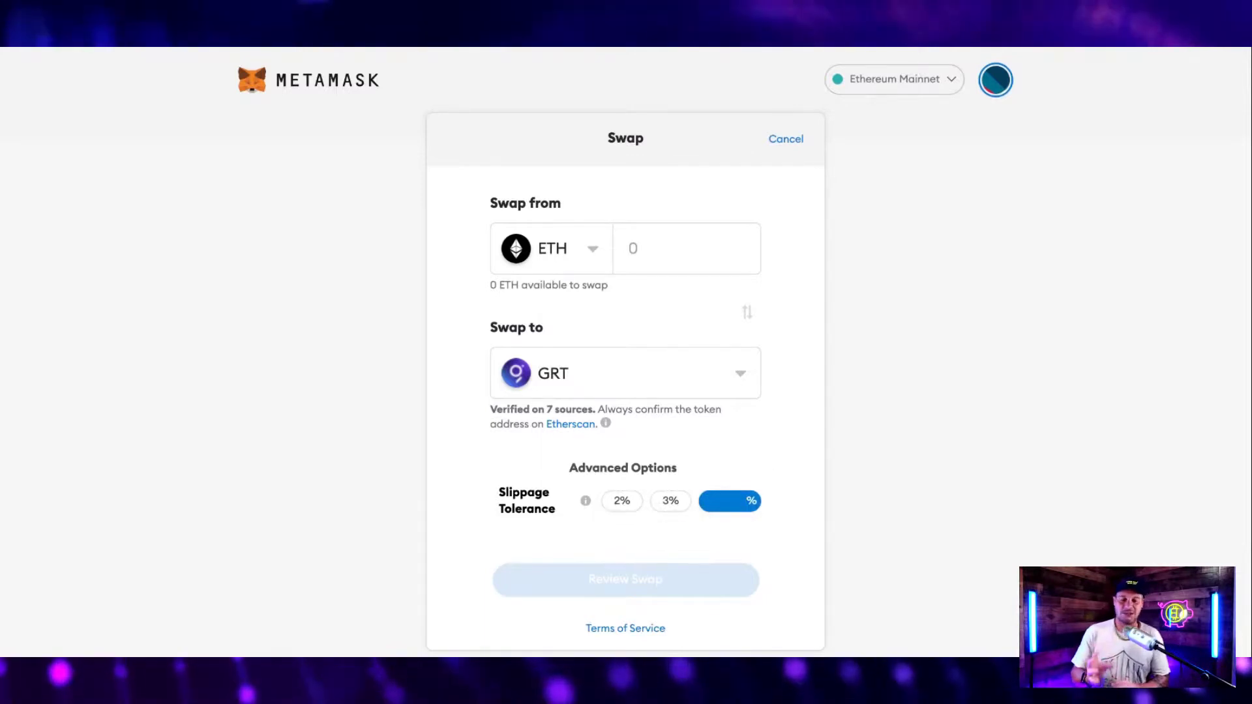
{"action": "type", "text": "14"}
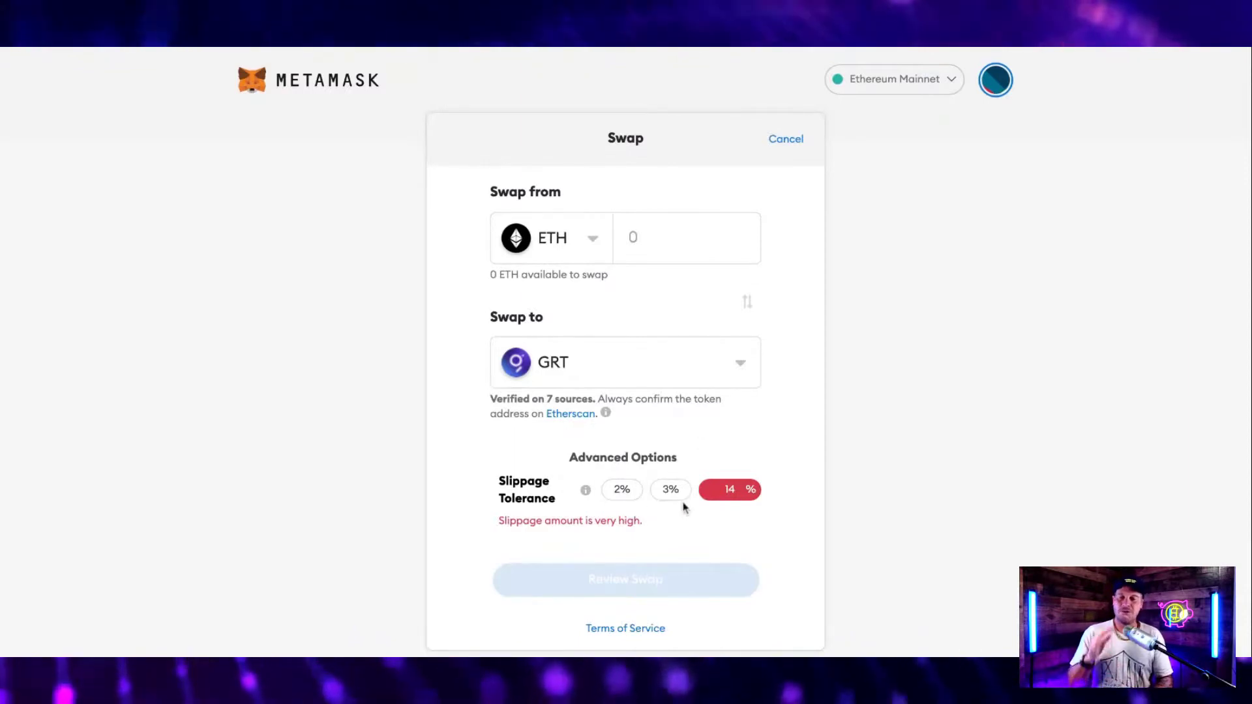
Set the slippage tolerance to 2% and cancel the swap to return to the wallet overview
{"action": "left_click", "coordinate": [622, 494]}
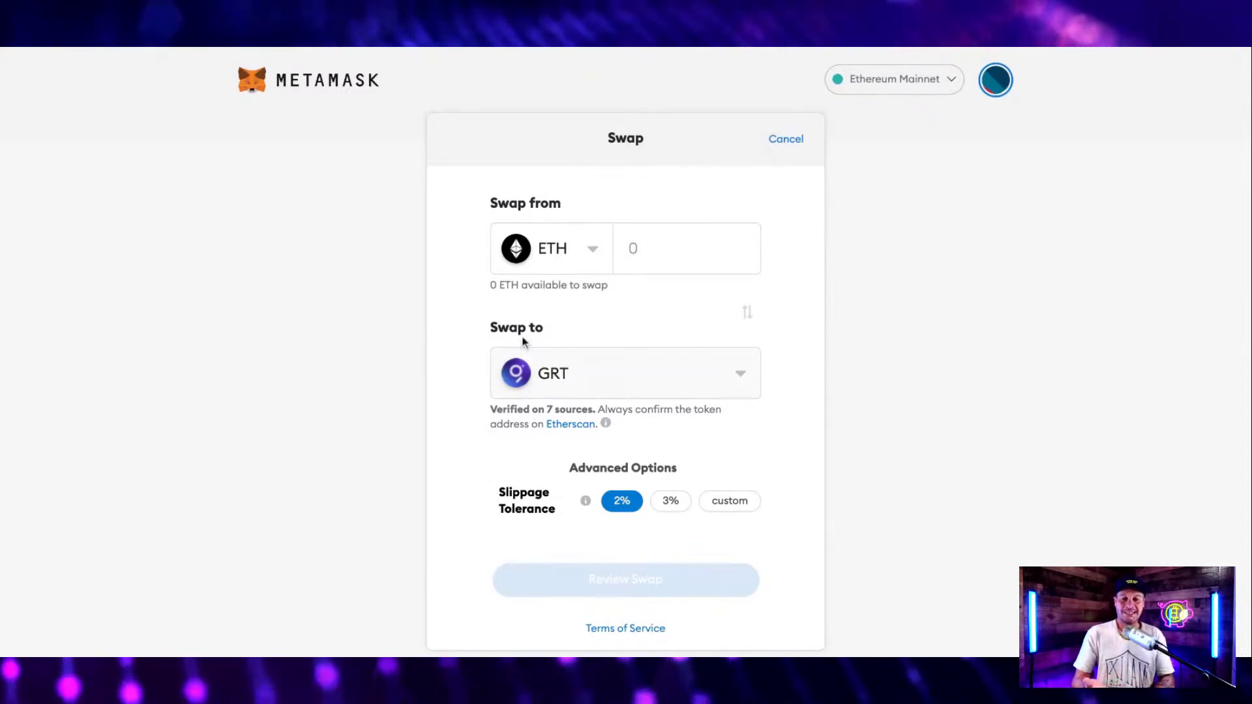
{"action": "left_click", "coordinate": [785, 145]}
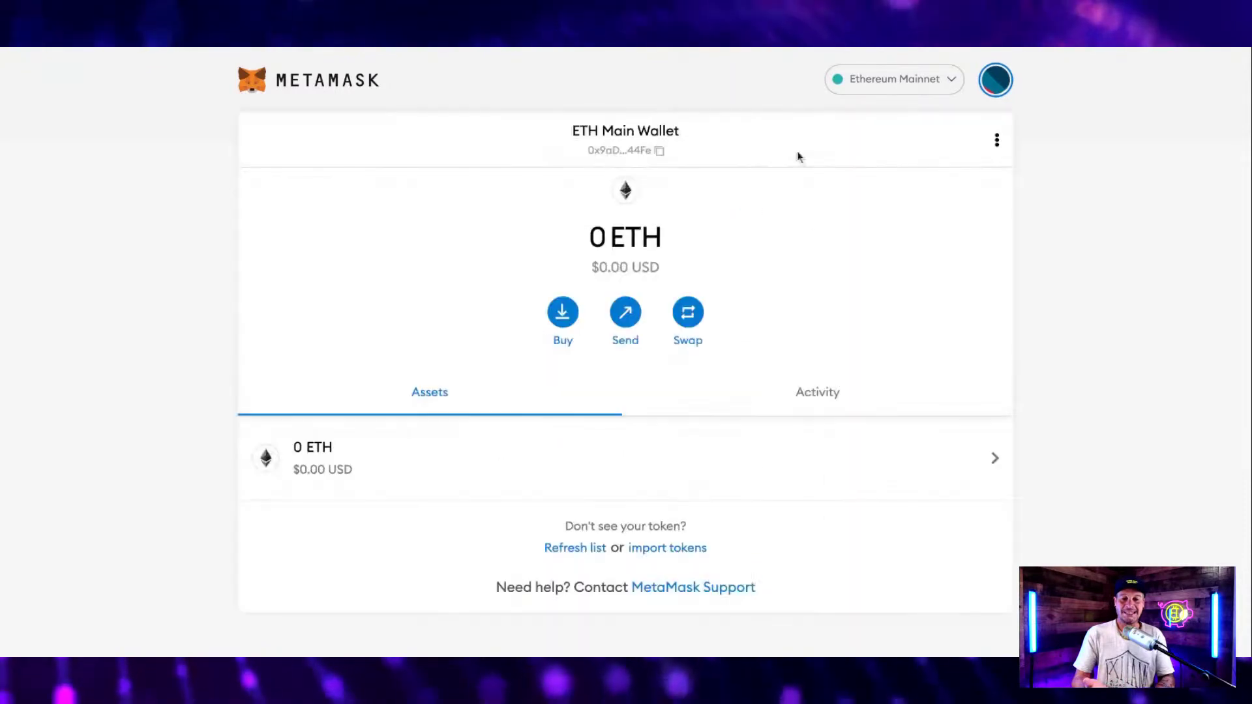